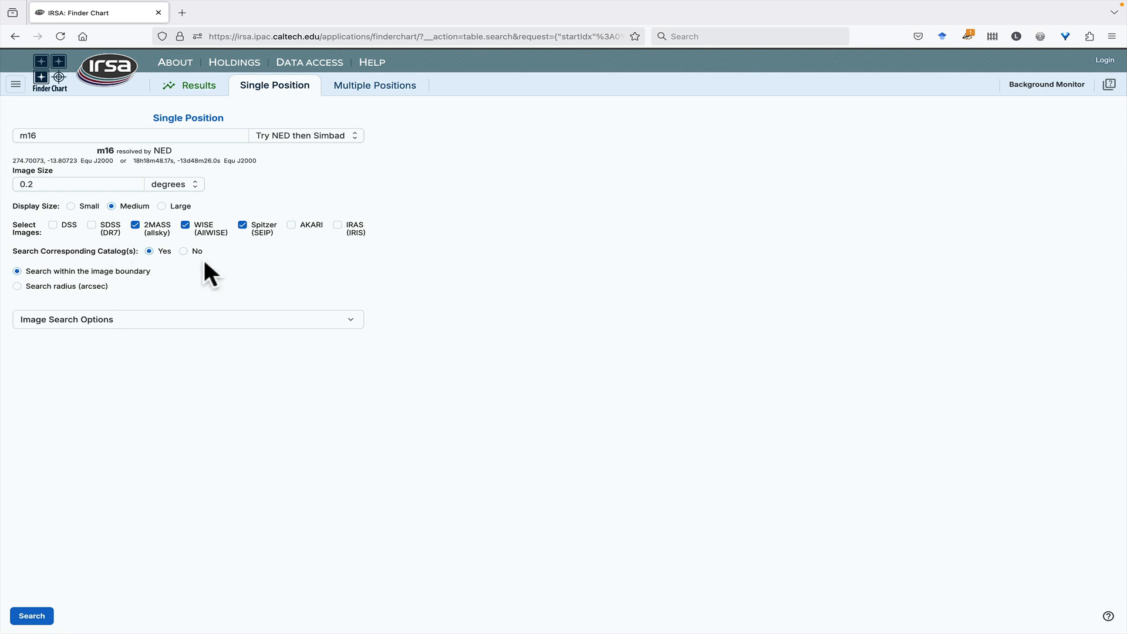
Set the catalog search to within the image boundary, run the m16 search, and look over the resulting image rows.
click(18, 287)
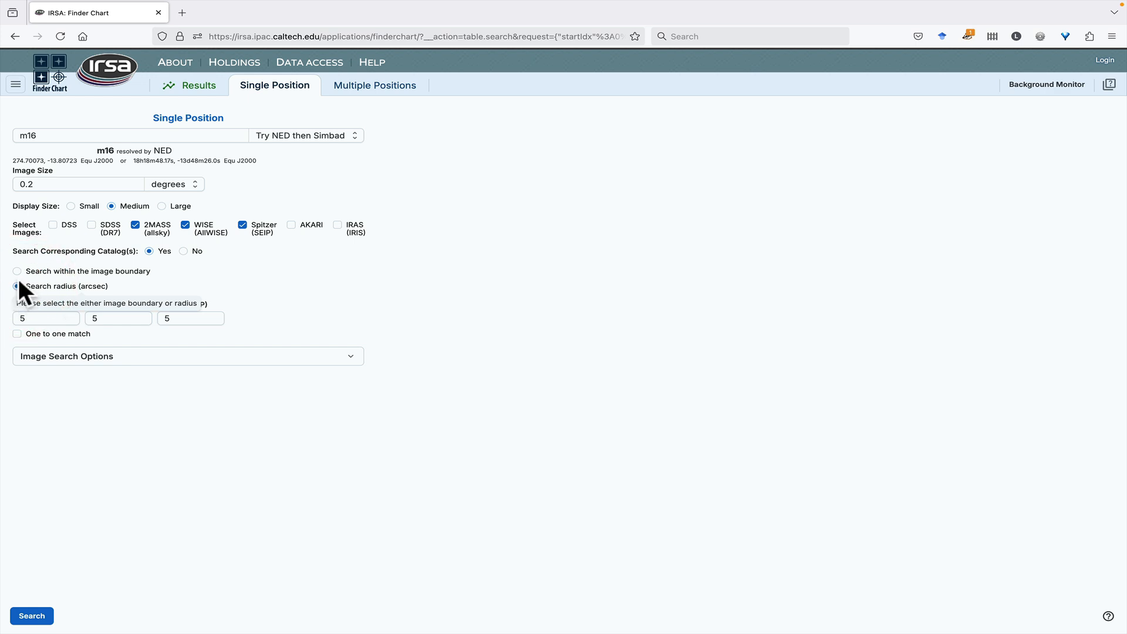
click(17, 271)
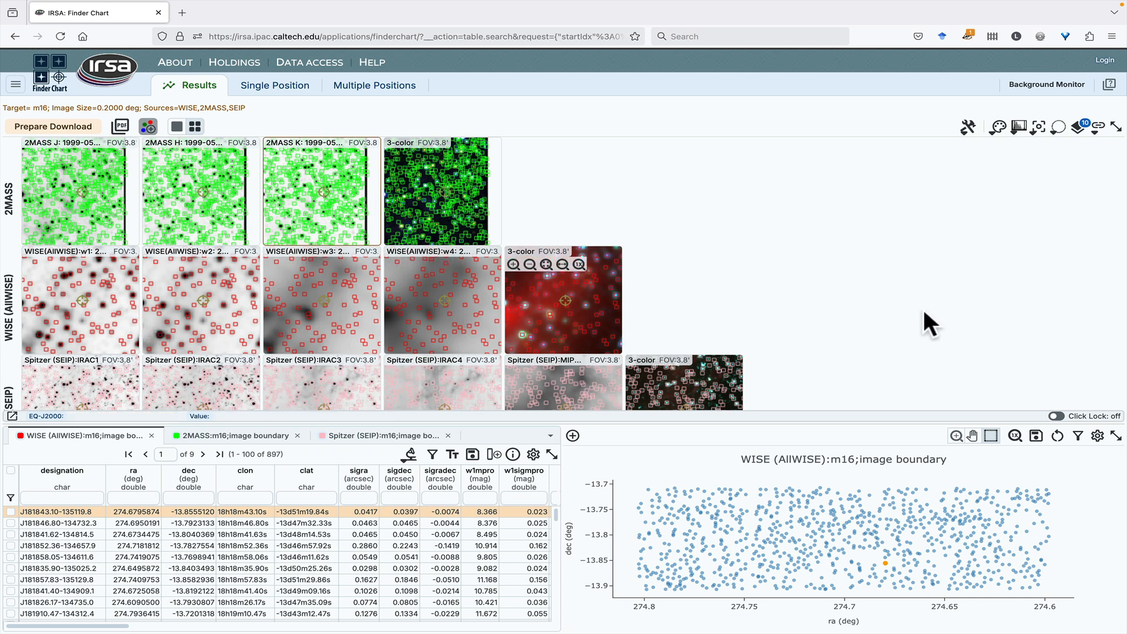
scroll(922, 308, down, 2)
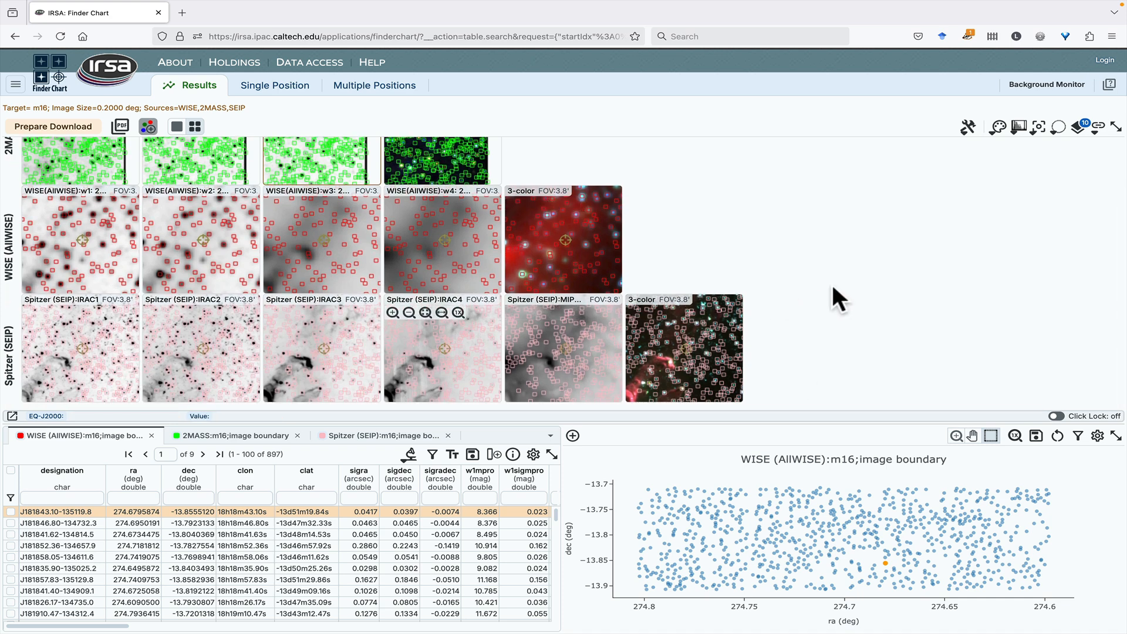
scroll(831, 283, up, 2)
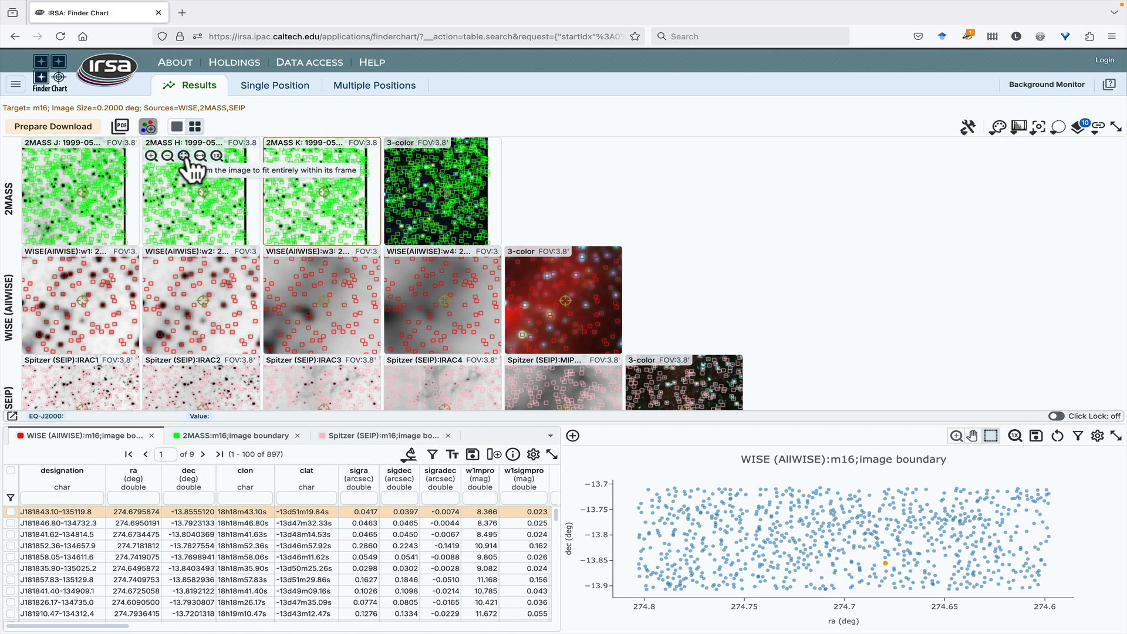
Fit the images entirely within their frames and compare the catalog overlays across the 2MASS, WISE and Spitzer rows.
click(185, 162)
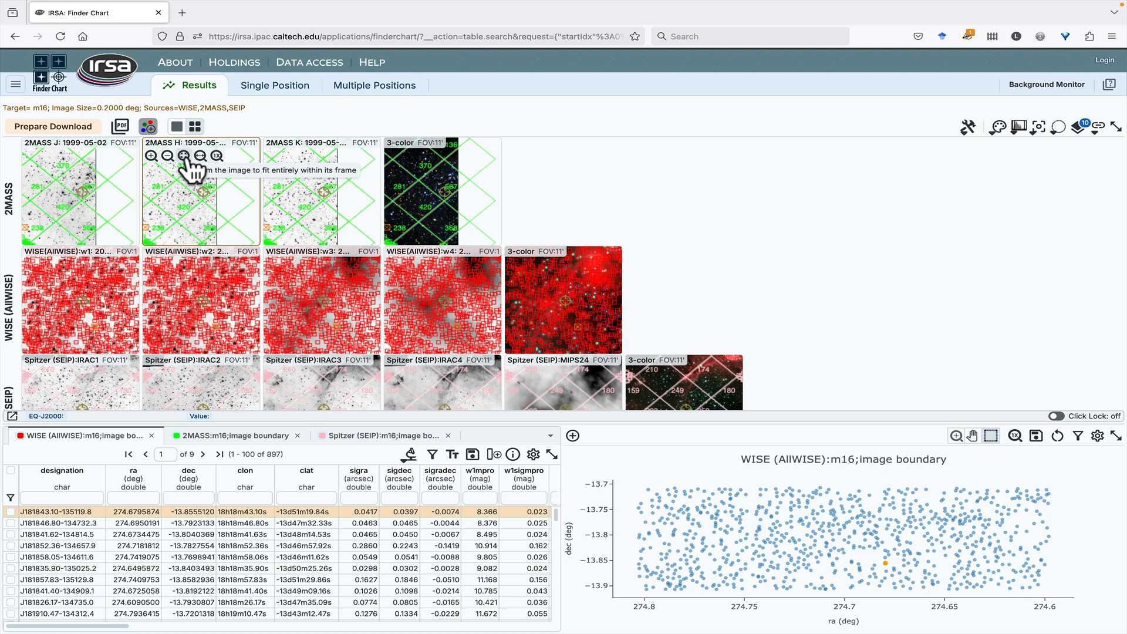
scroll(884, 271, down, 1)
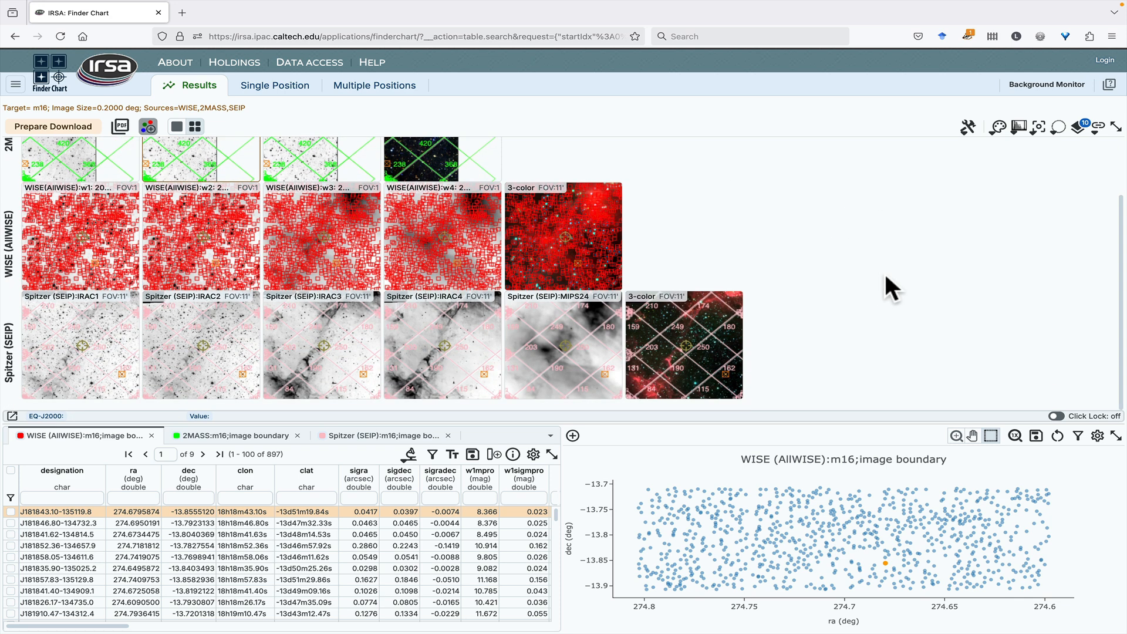
scroll(883, 271, up, 1)
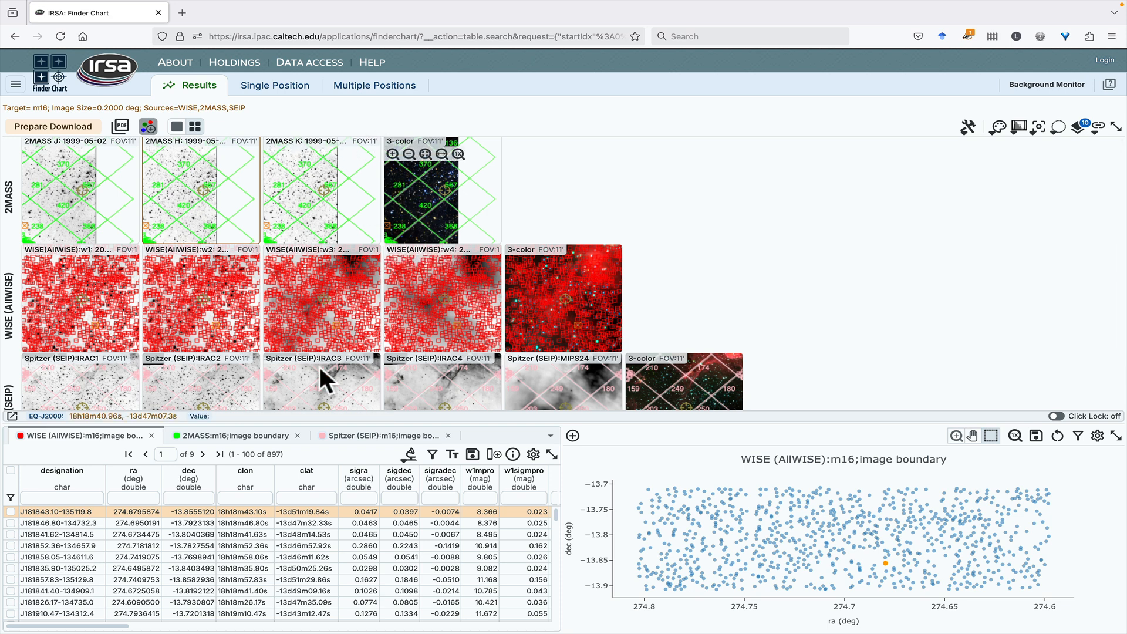
scroll(1054, 297, down, 1)
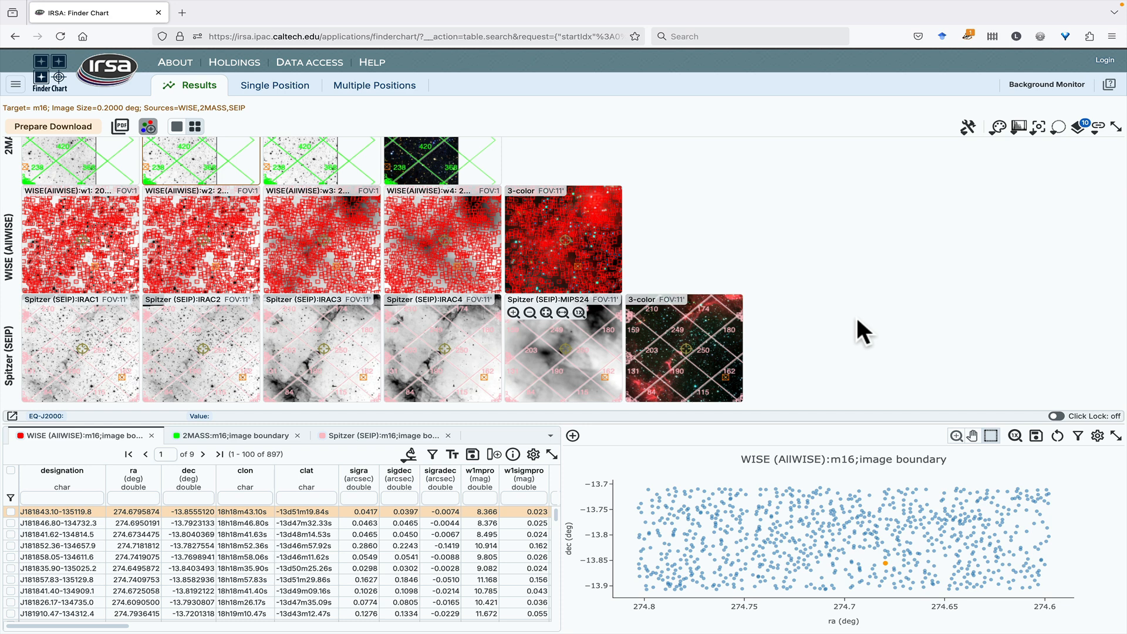
scroll(857, 321, up, 1)
scroll(839, 325, down, 1)
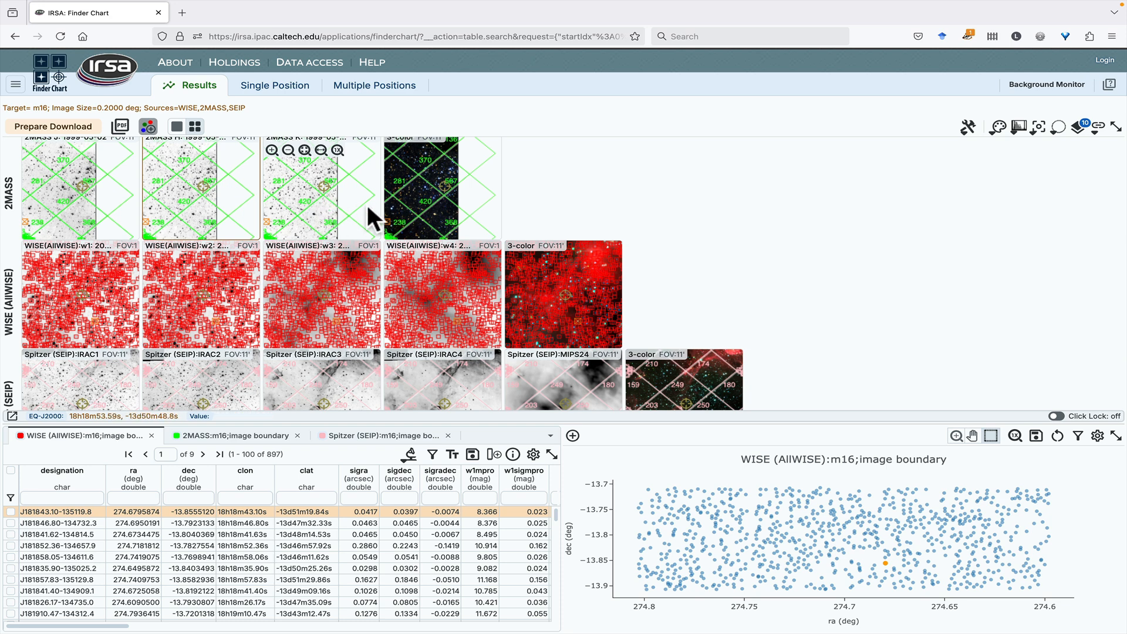
Expand the grouped sources in three neighbouring Healpix grid cells on the 2MASS 3-color image.
click(423, 196)
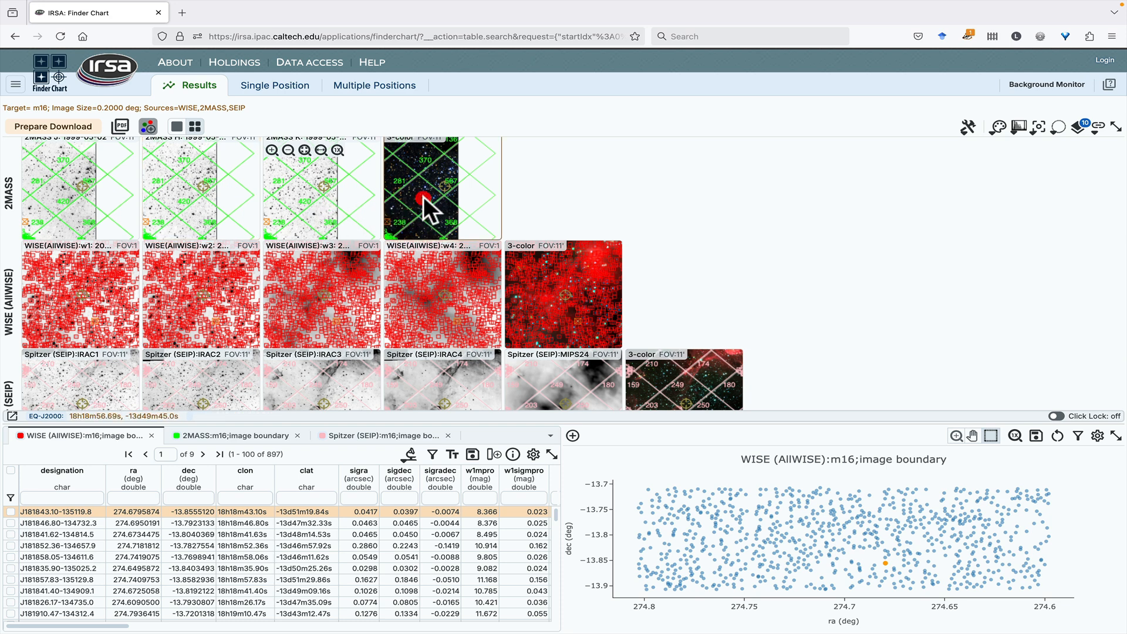
click(397, 173)
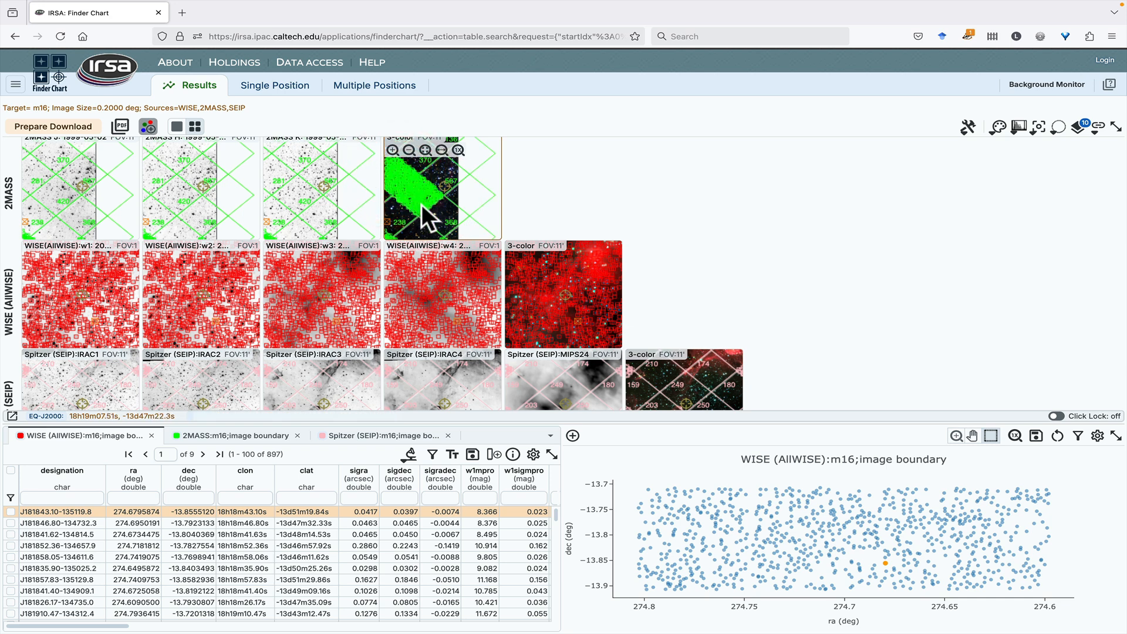
click(440, 219)
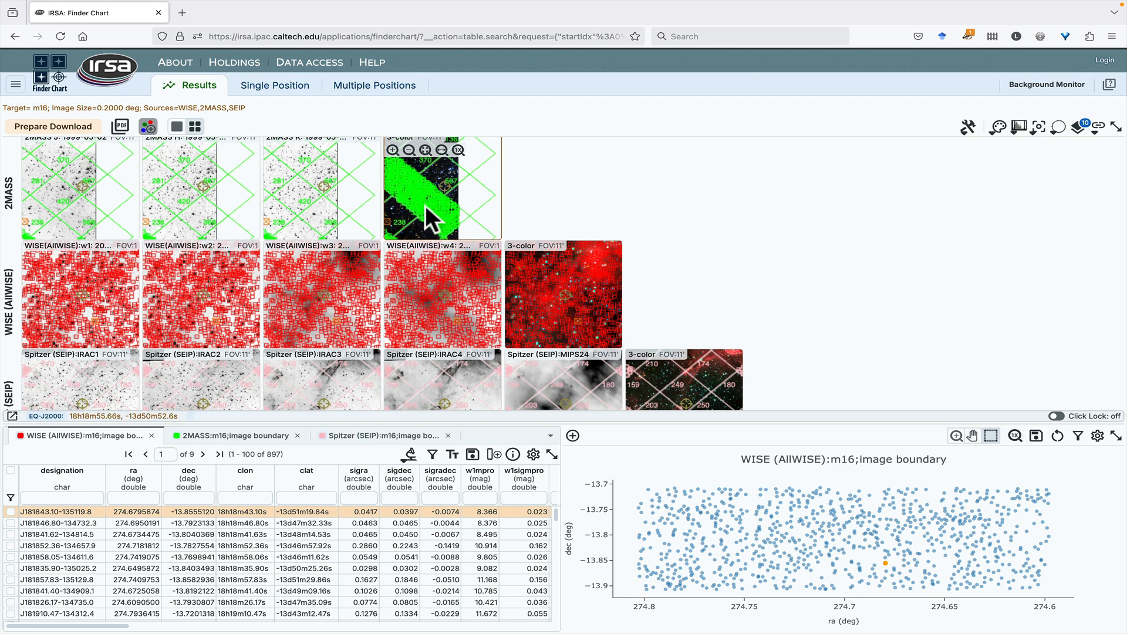
Zoom the 2MASS 3-color image in to individual sources and back out to compare how the catalog grouping changes.
scroll(425, 205, up, 3)
scroll(425, 205, up, 1)
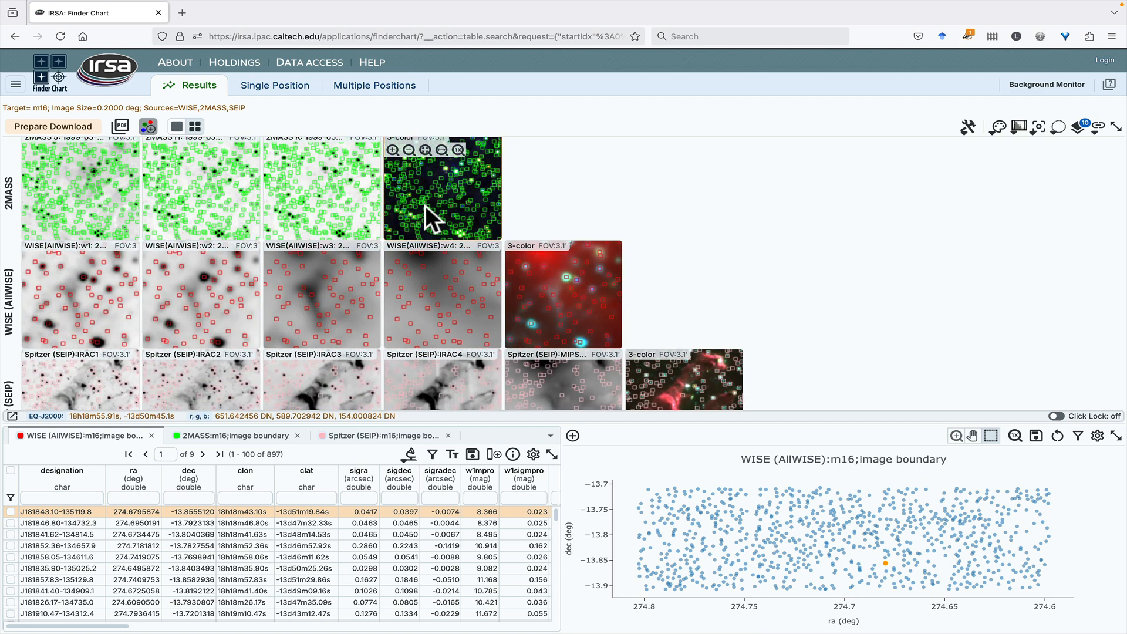
click(425, 149)
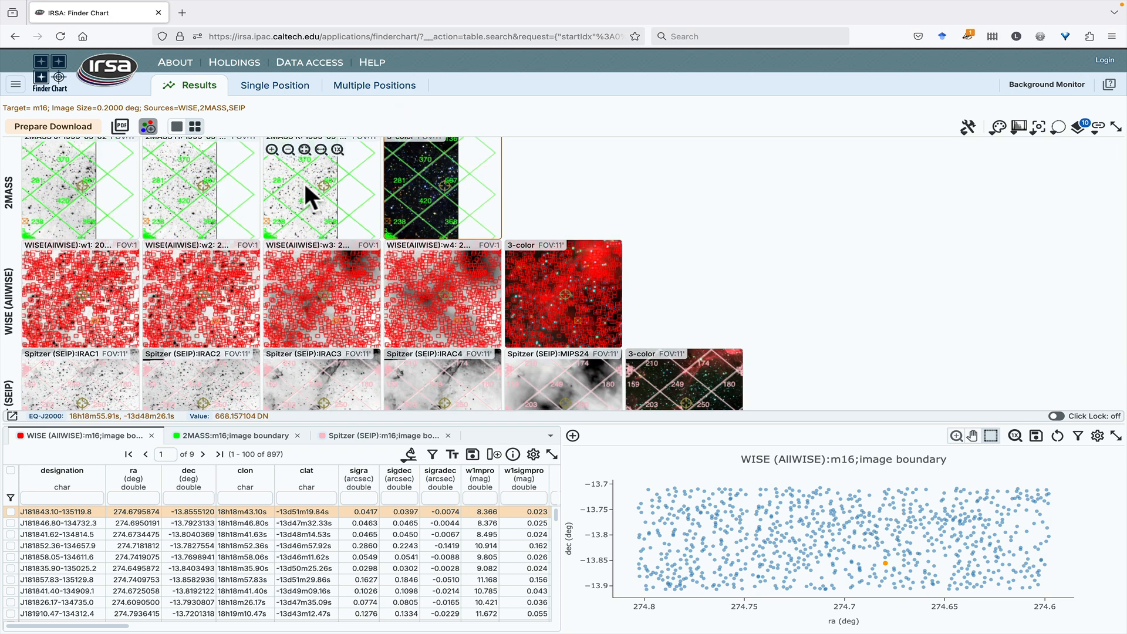
scroll(311, 206, down, 1)
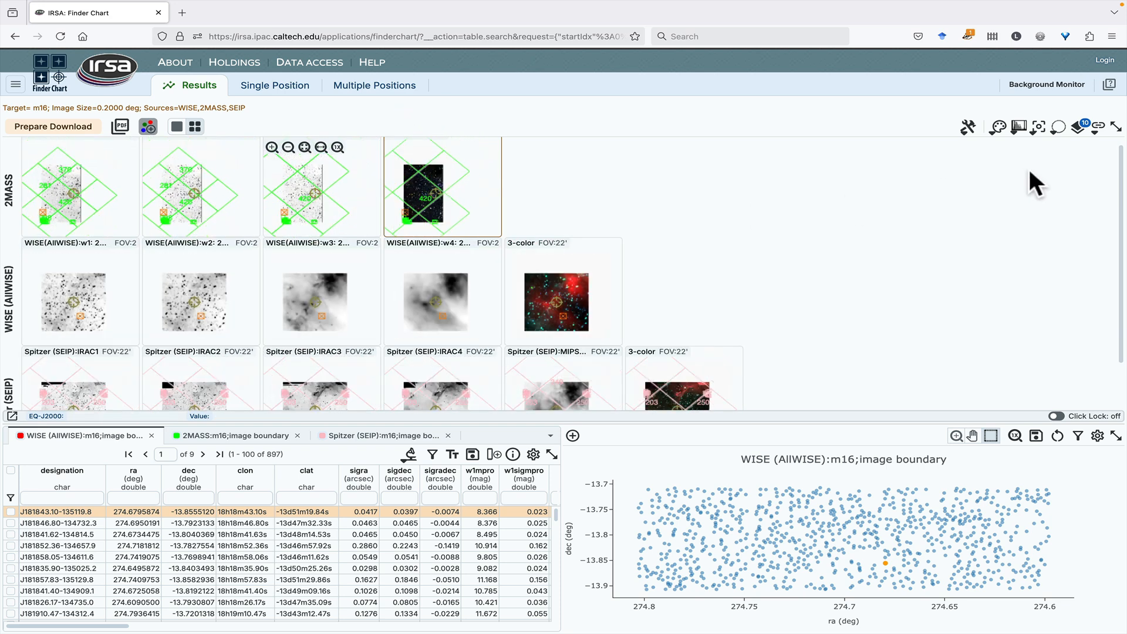
Review the Grouping, Min Group and Size options of the 2MASS catalog layer for the 3-color image.
click(1076, 129)
scroll(541, 315, down, 2)
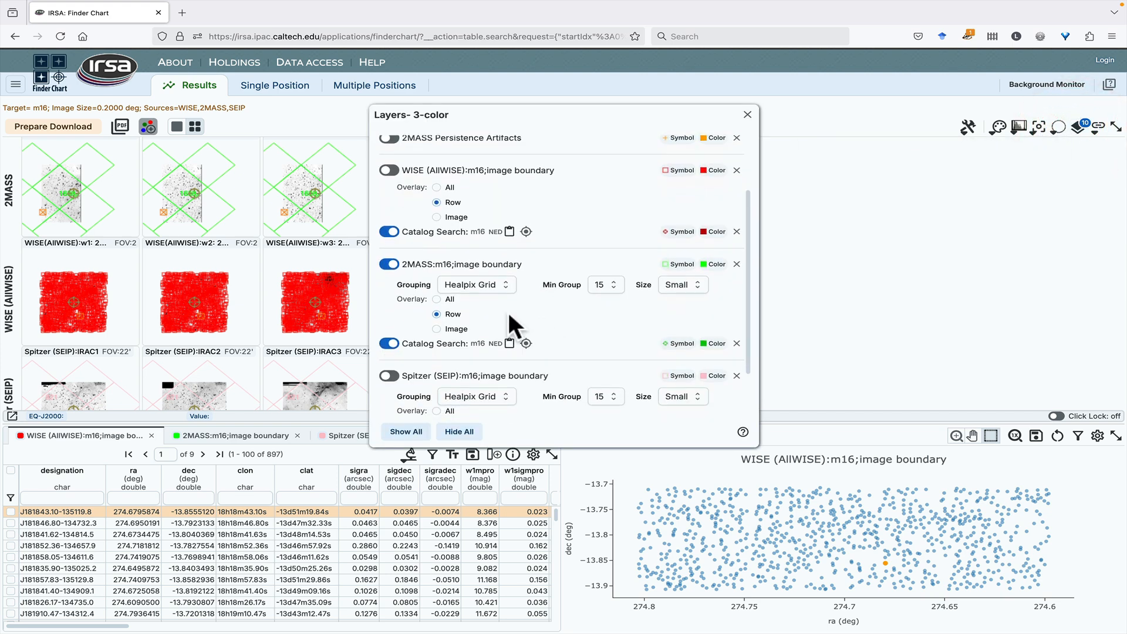
click(486, 292)
click(524, 264)
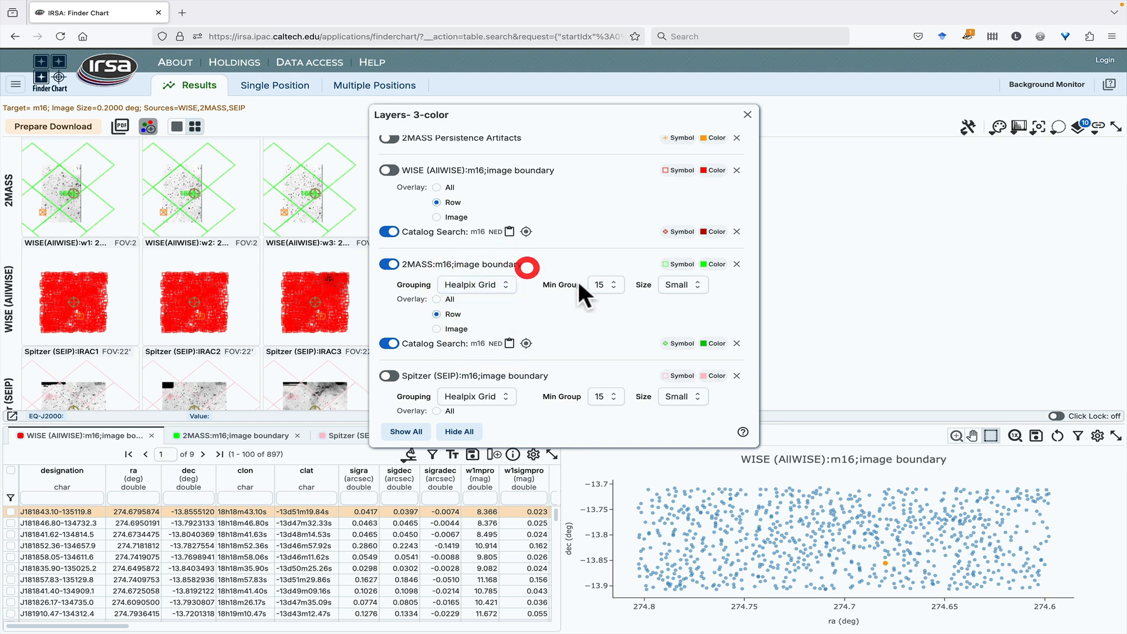
click(620, 285)
click(618, 266)
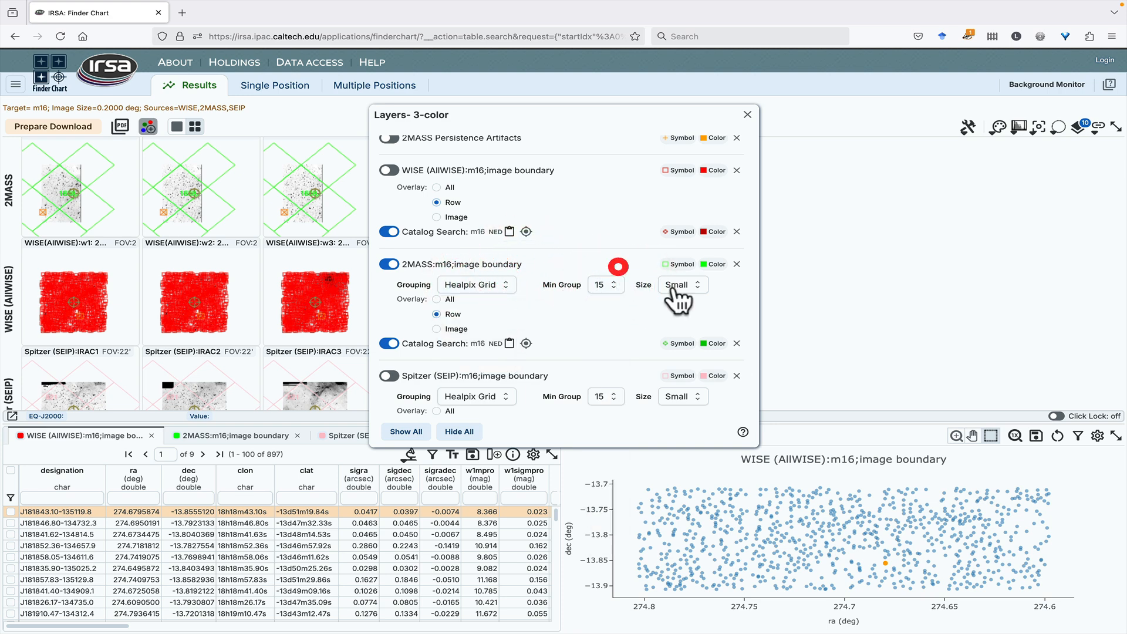
click(678, 286)
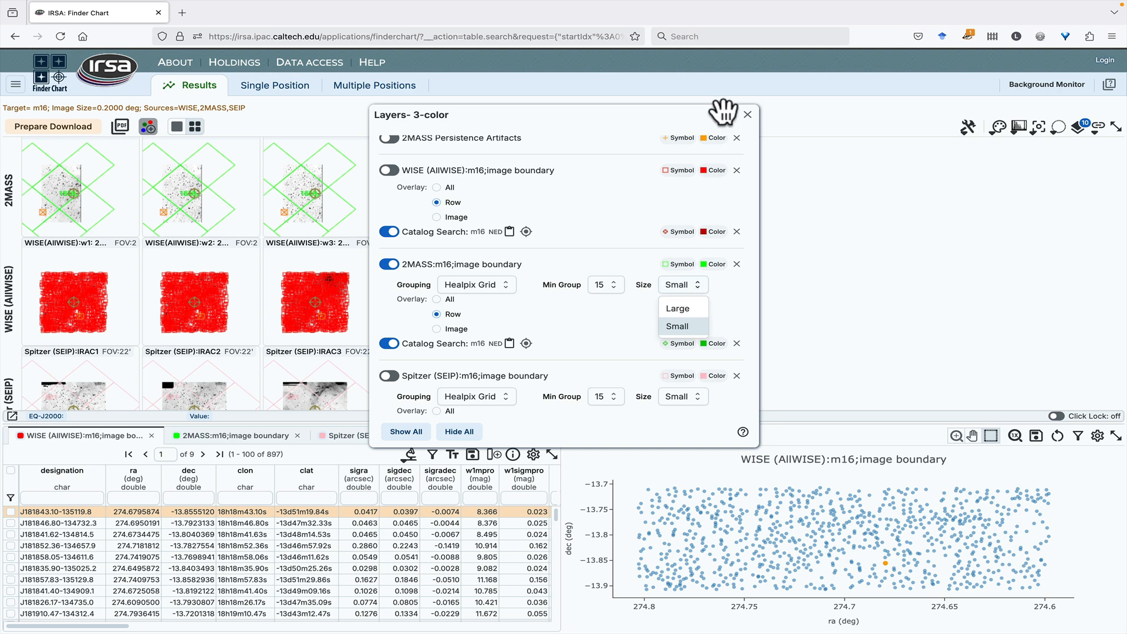
click(747, 115)
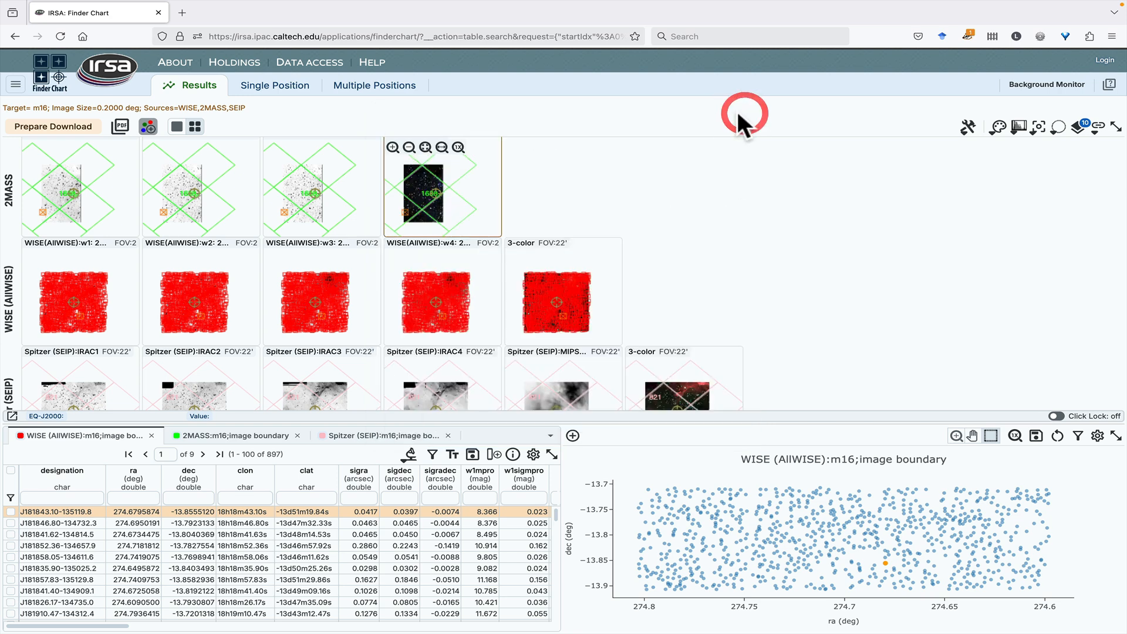
Fit the images to their frames, select the WISE w3 image, and compare its WISE, 2MASS and Spitzer layer options.
click(426, 148)
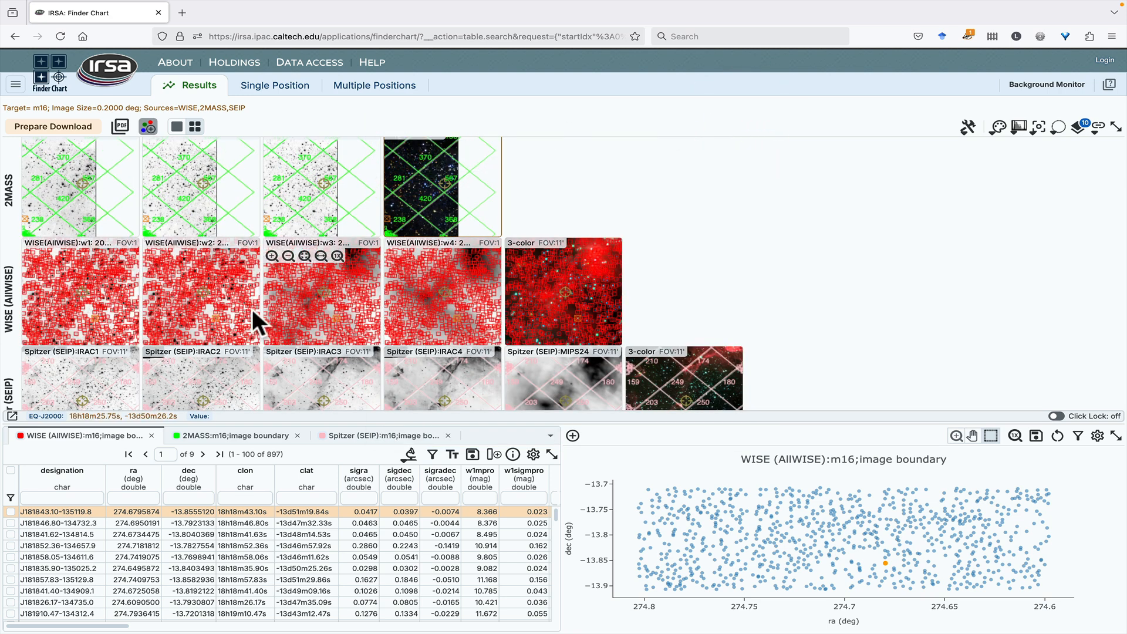
click(329, 302)
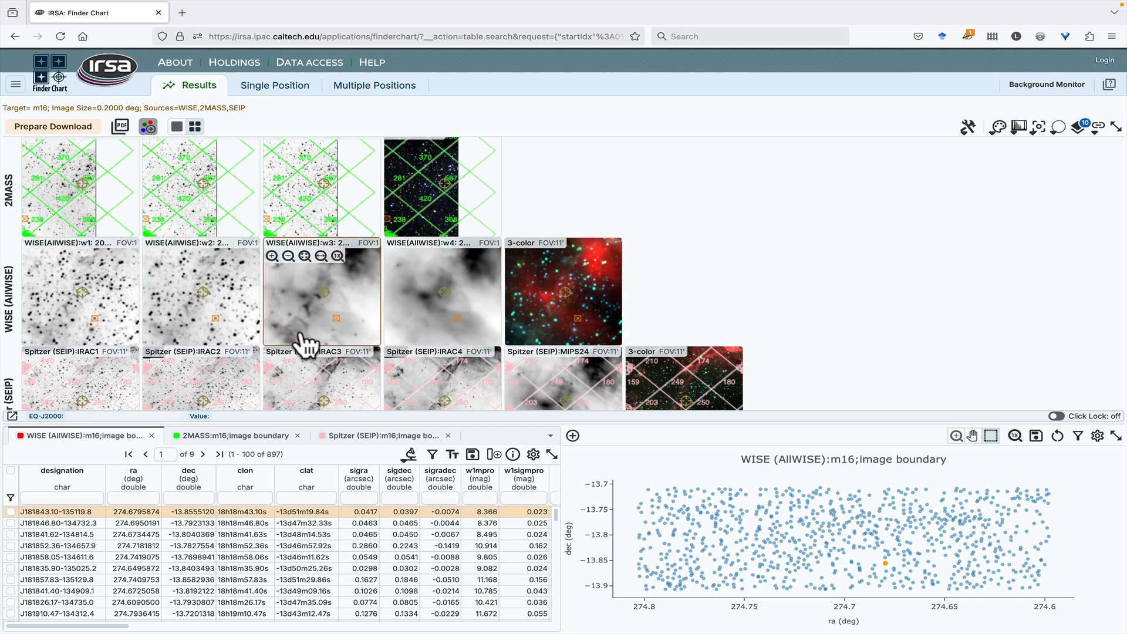
click(1075, 130)
scroll(557, 262, down, 5)
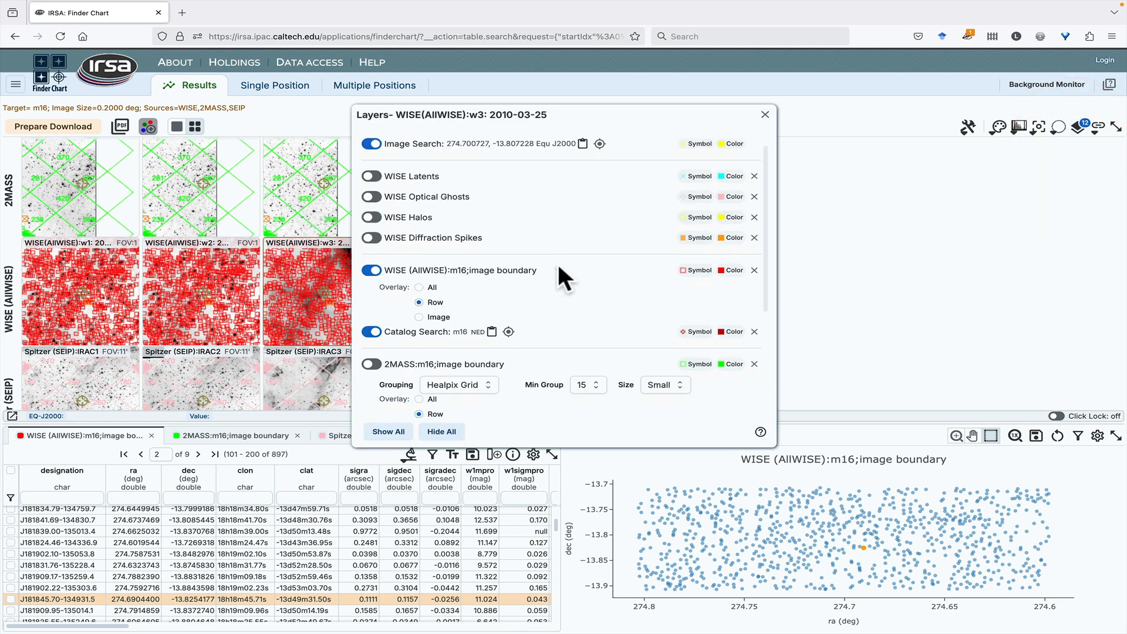
scroll(461, 272, up, 3)
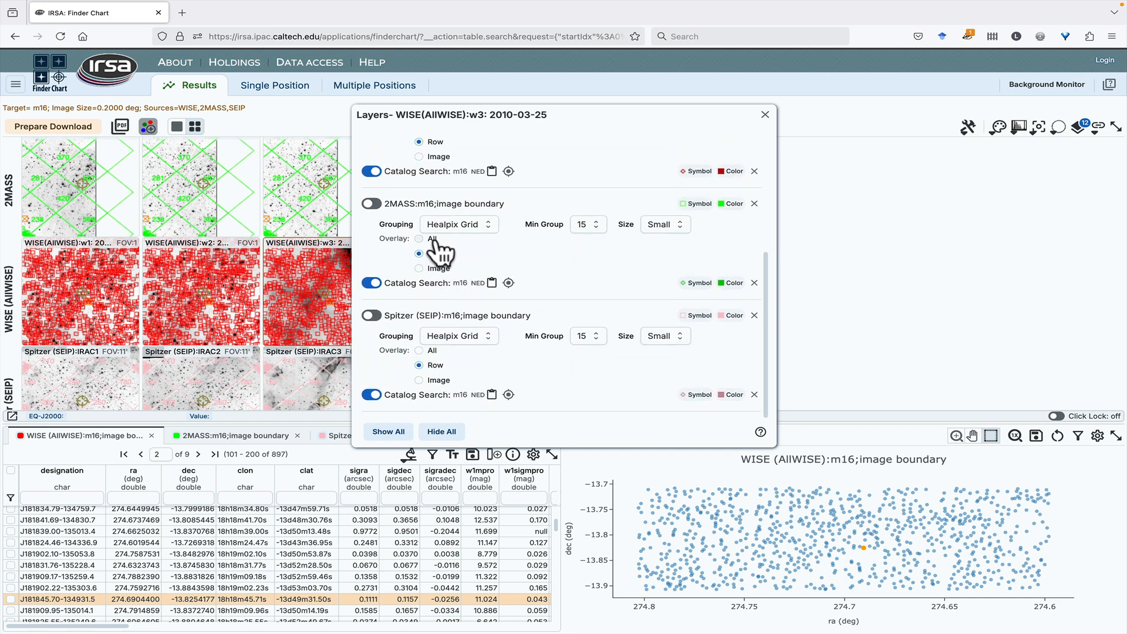
scroll(437, 236, up, 1)
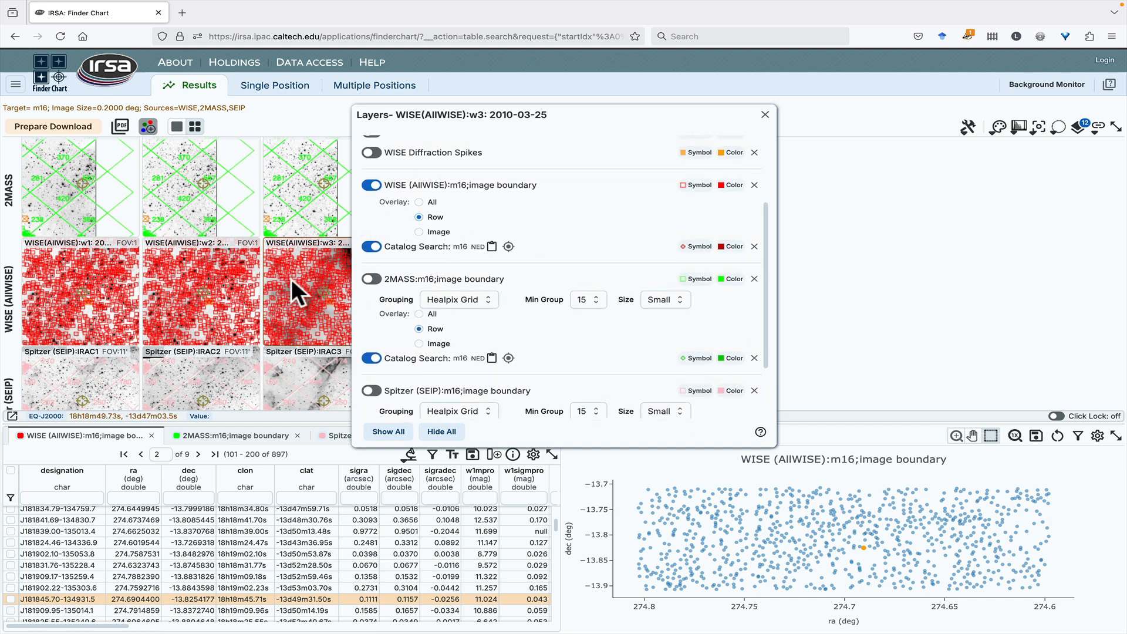
scroll(521, 291, down, 1)
scroll(521, 291, down, 1)
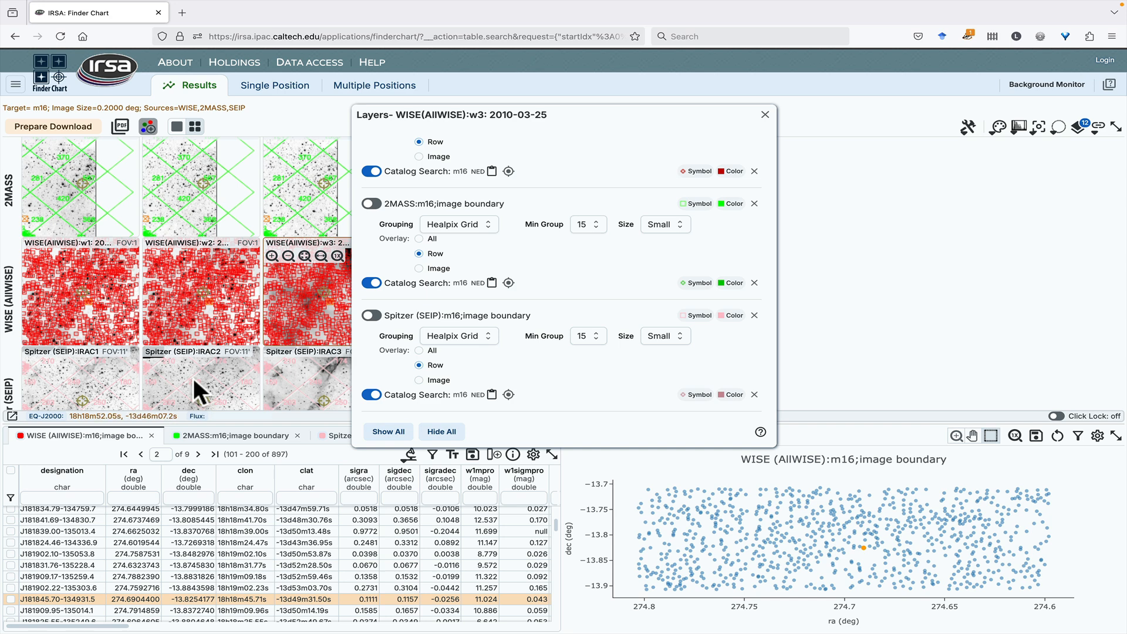
Expand a grouped Healpix cell on the Spitzer IRAC2 image and review that image's layer settings.
click(193, 381)
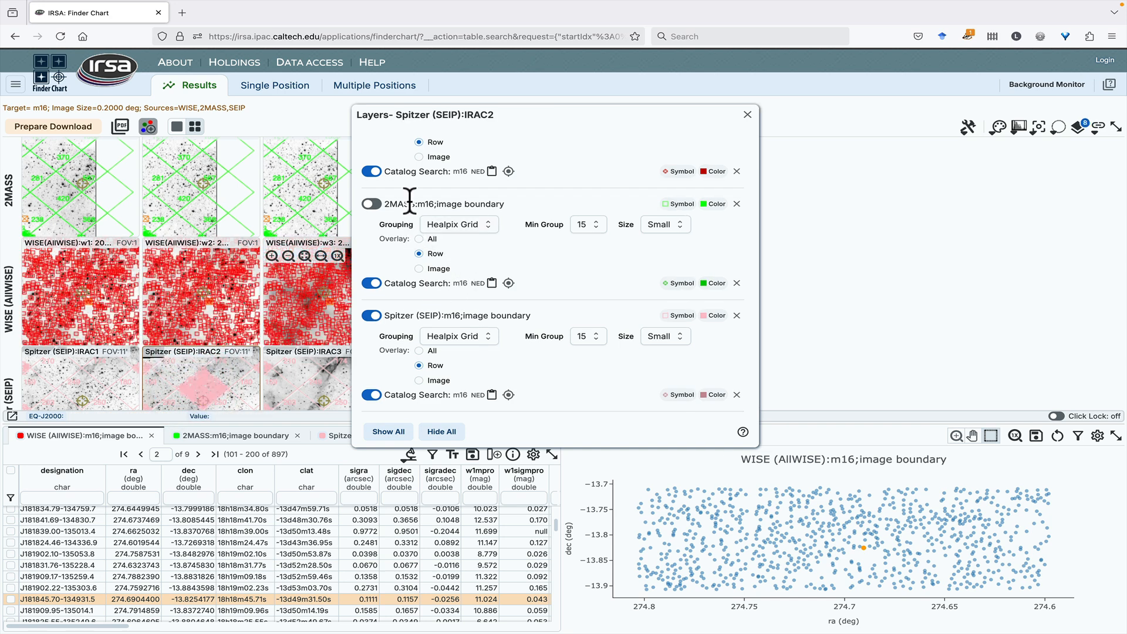
scroll(408, 211, up, 3)
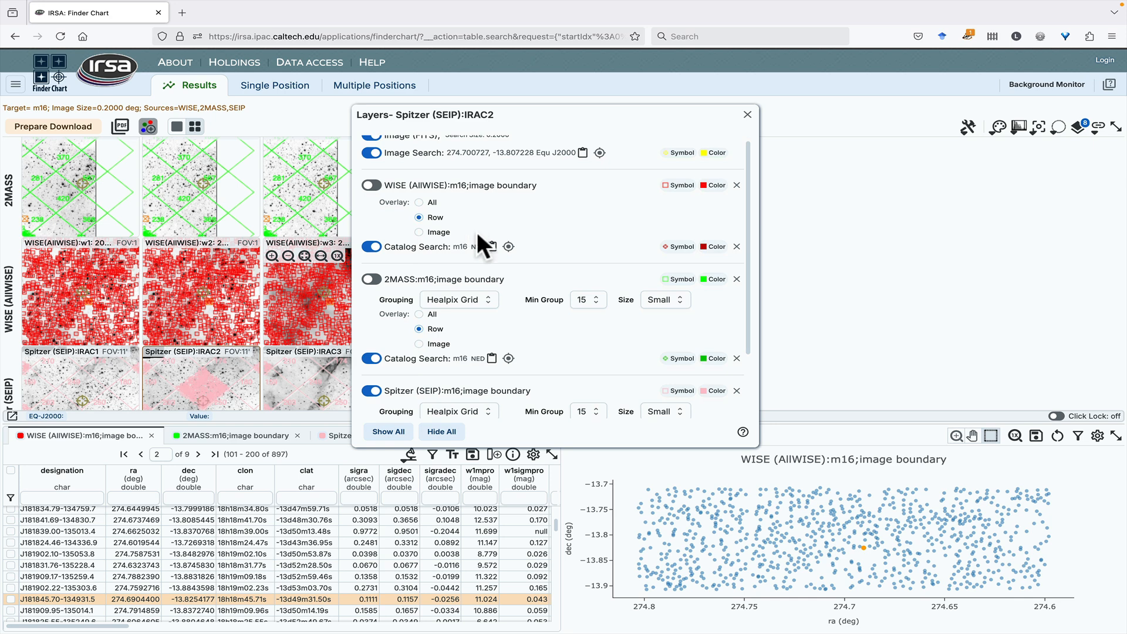
scroll(477, 231, down, 3)
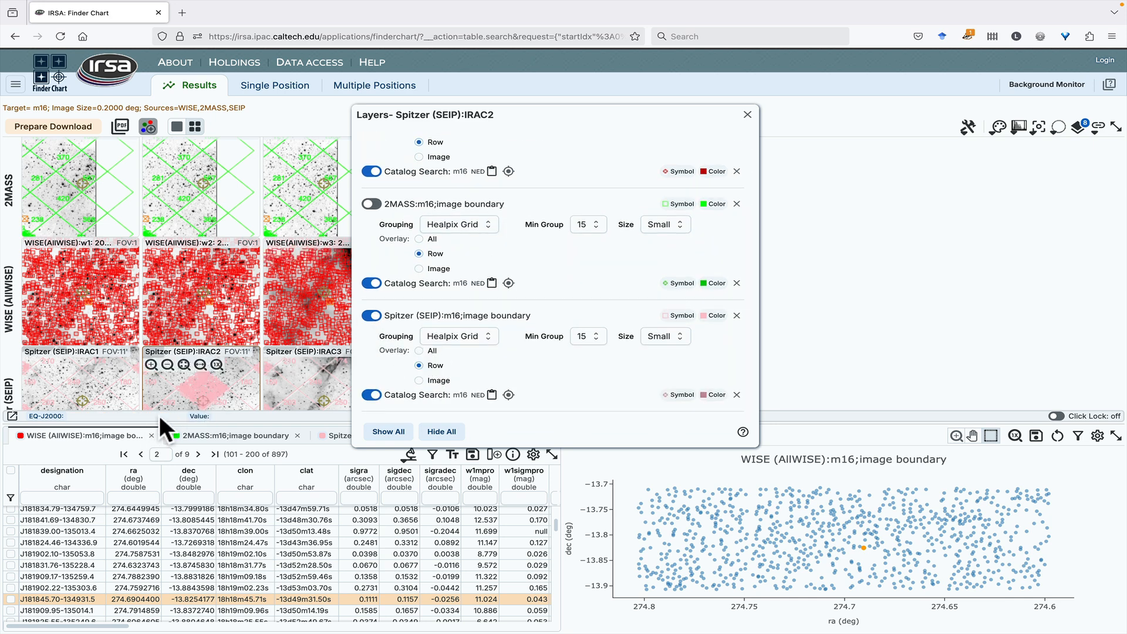
click(747, 115)
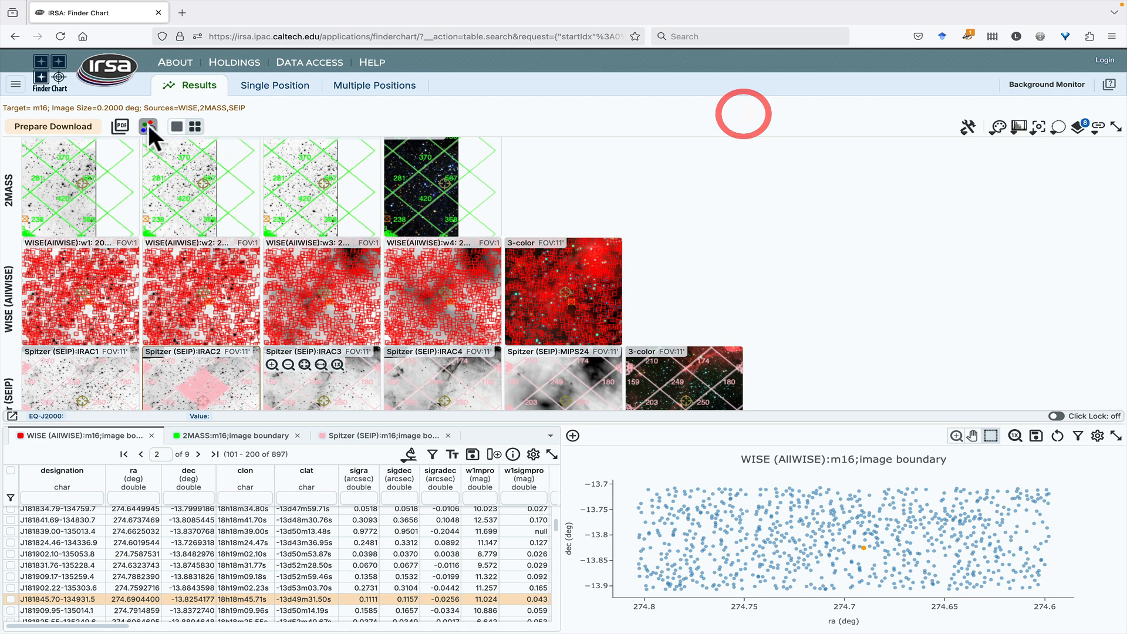
Add the IRSA Catalogs search and choose the Gaia project with its Gaia DR3 source catalogue.
click(14, 85)
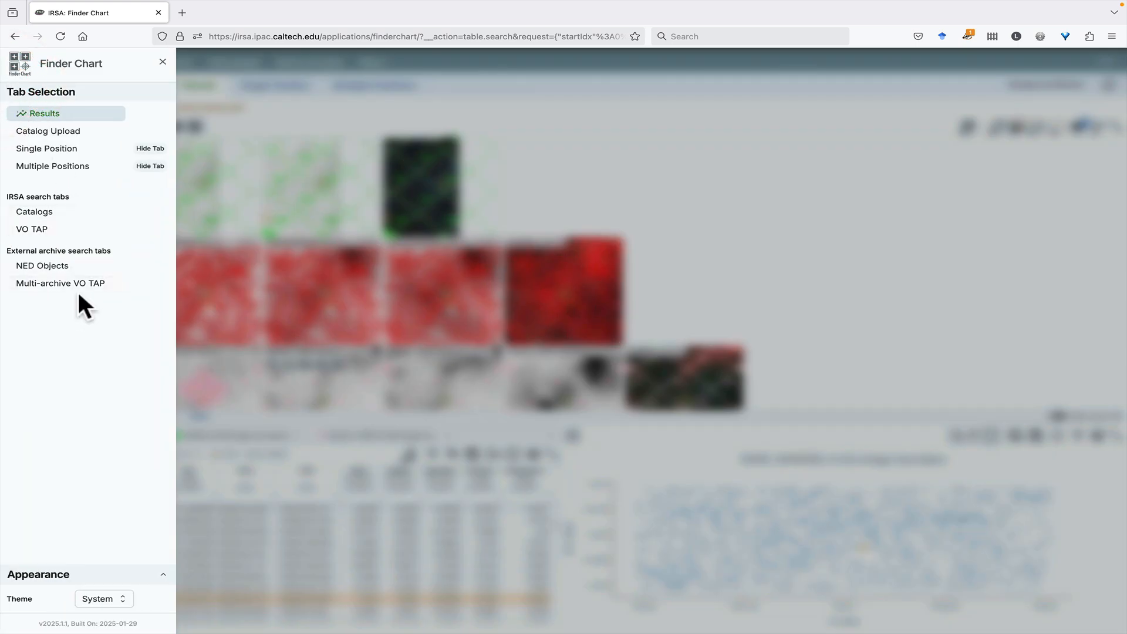
click(50, 226)
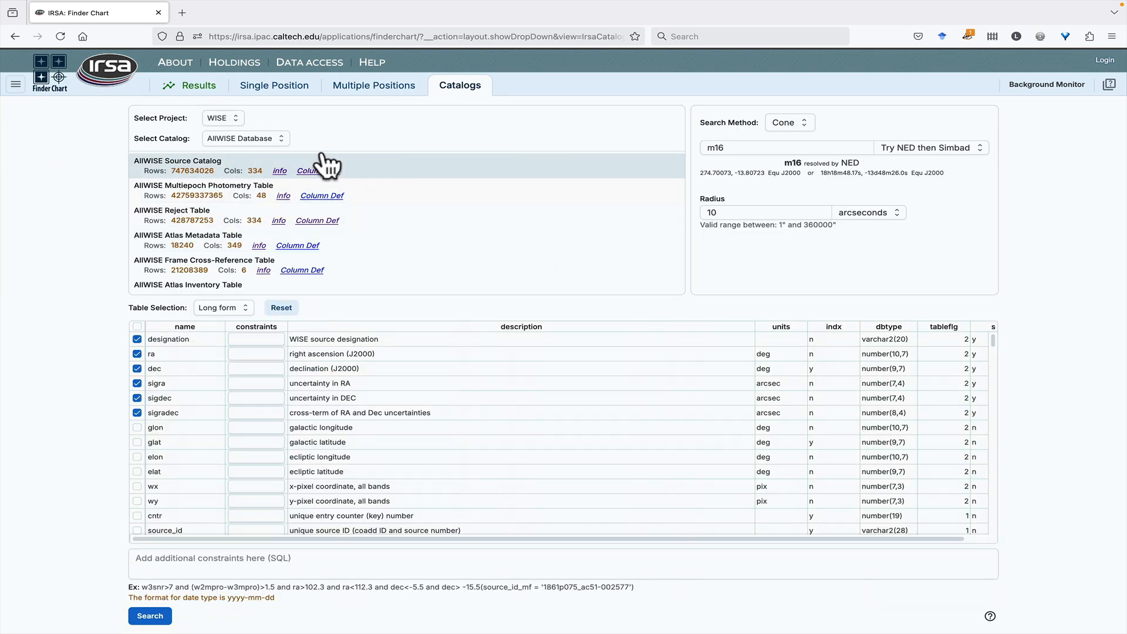
click(229, 119)
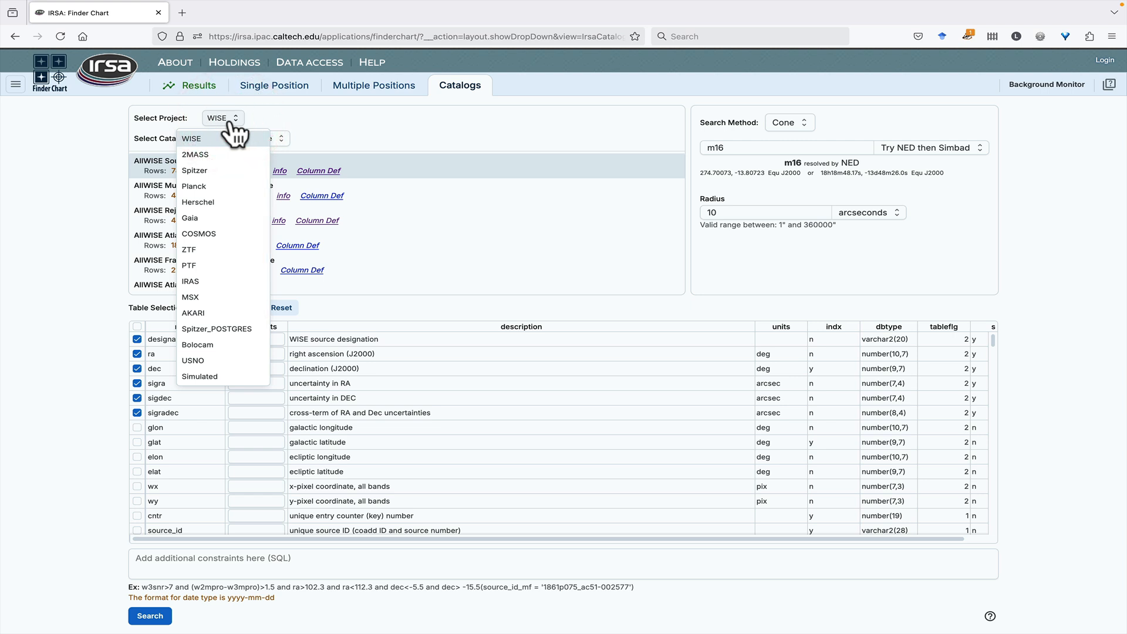
click(218, 217)
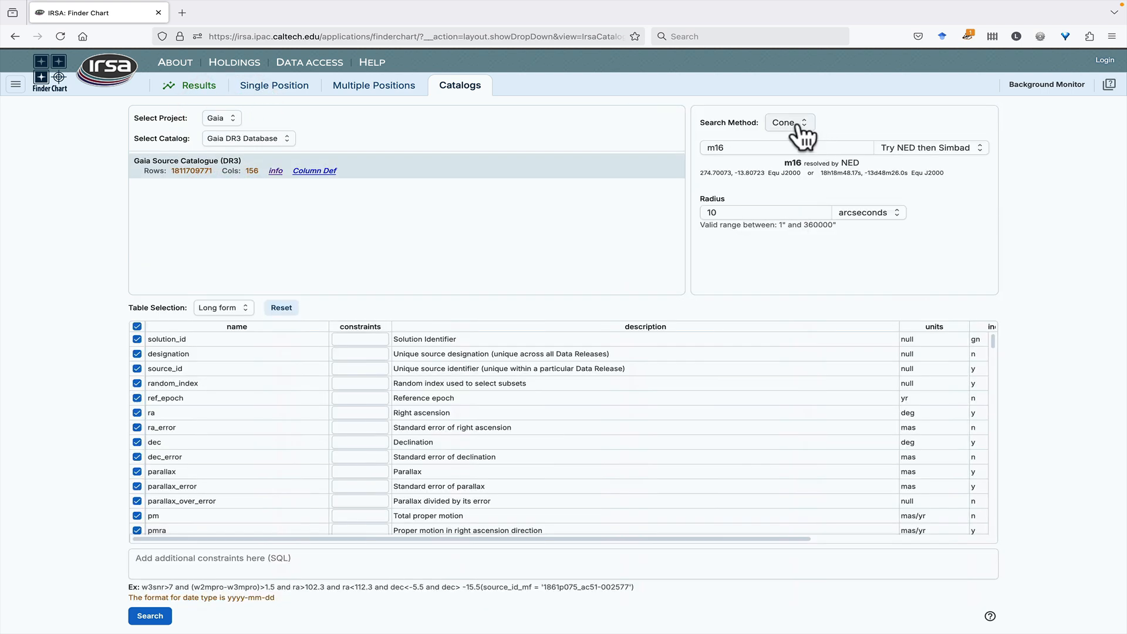
Set the Gaia search method to Polygon with the image as search area, and run the catalog search.
click(795, 126)
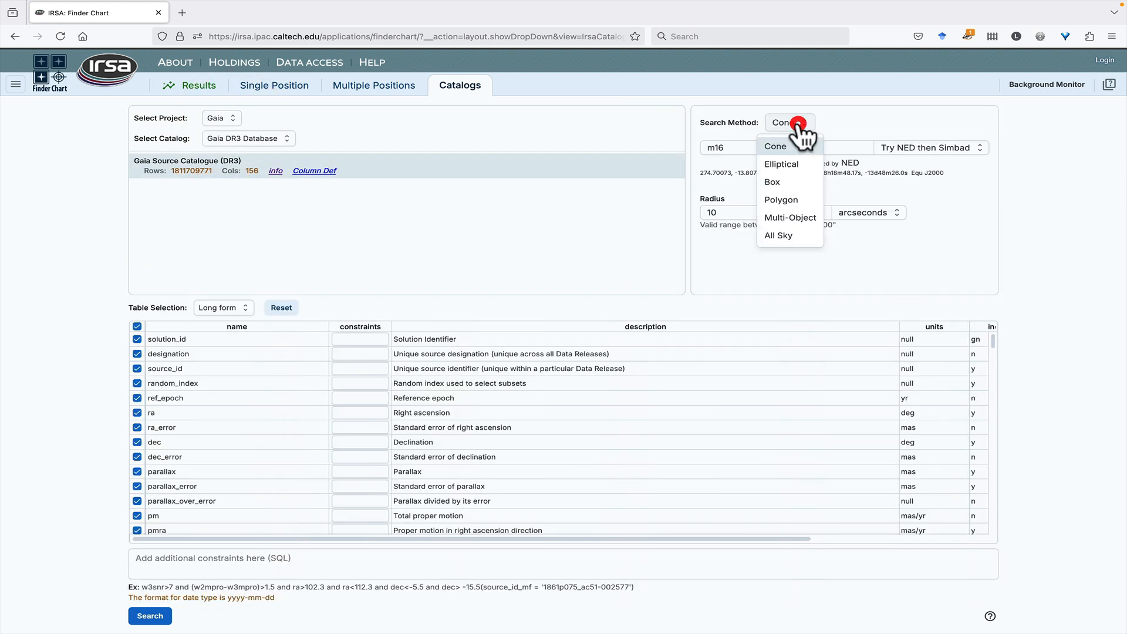
click(781, 200)
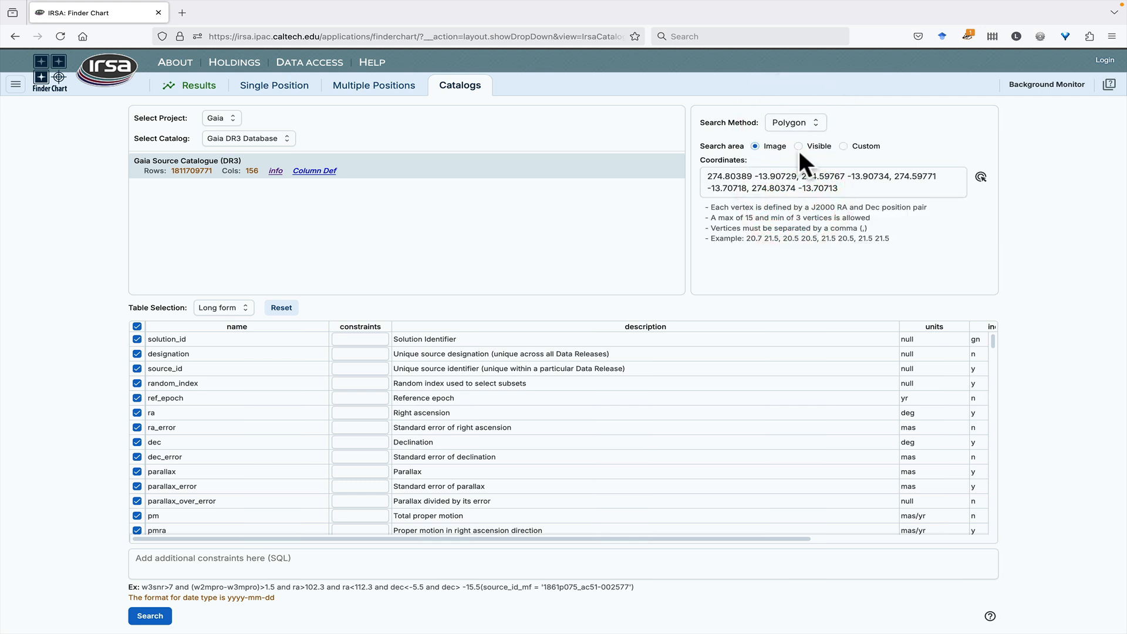
click(153, 615)
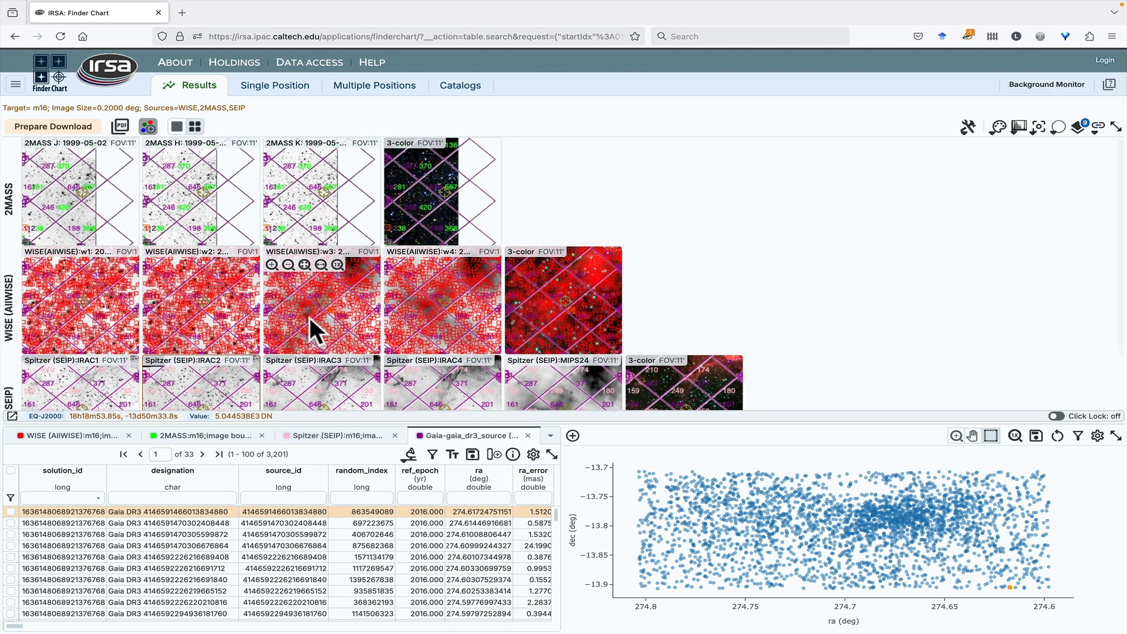
Zoom the WISE w3 image in to individual Gaia sources, and fit the images back to their frames.
click(271, 264)
click(272, 265)
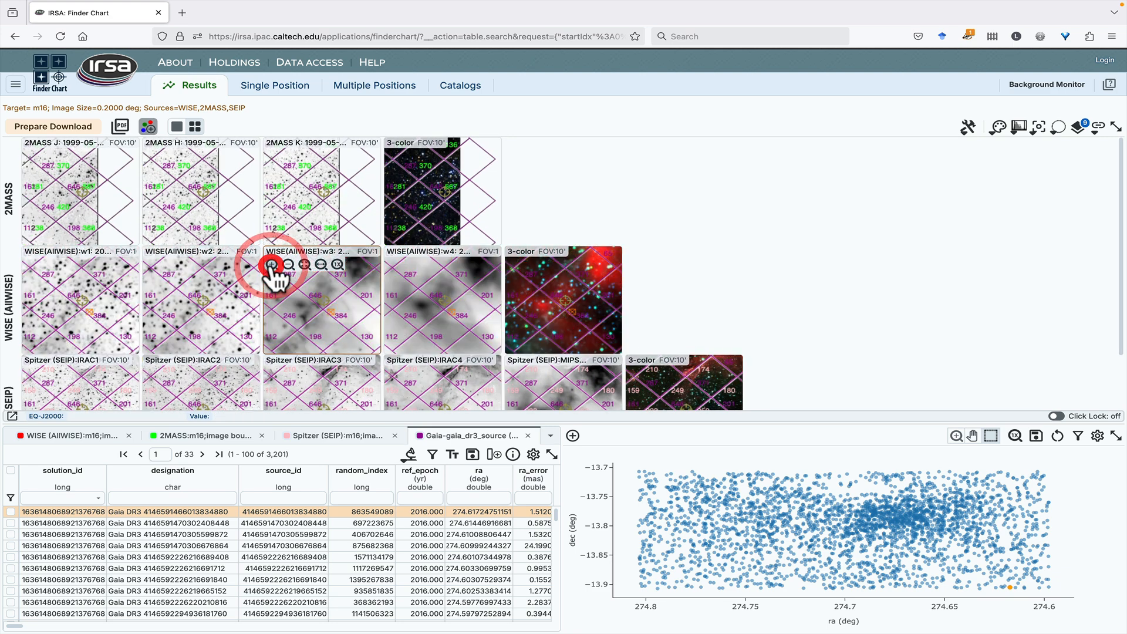
click(271, 265)
click(271, 265)
click(271, 265)
click(271, 265)
click(271, 265)
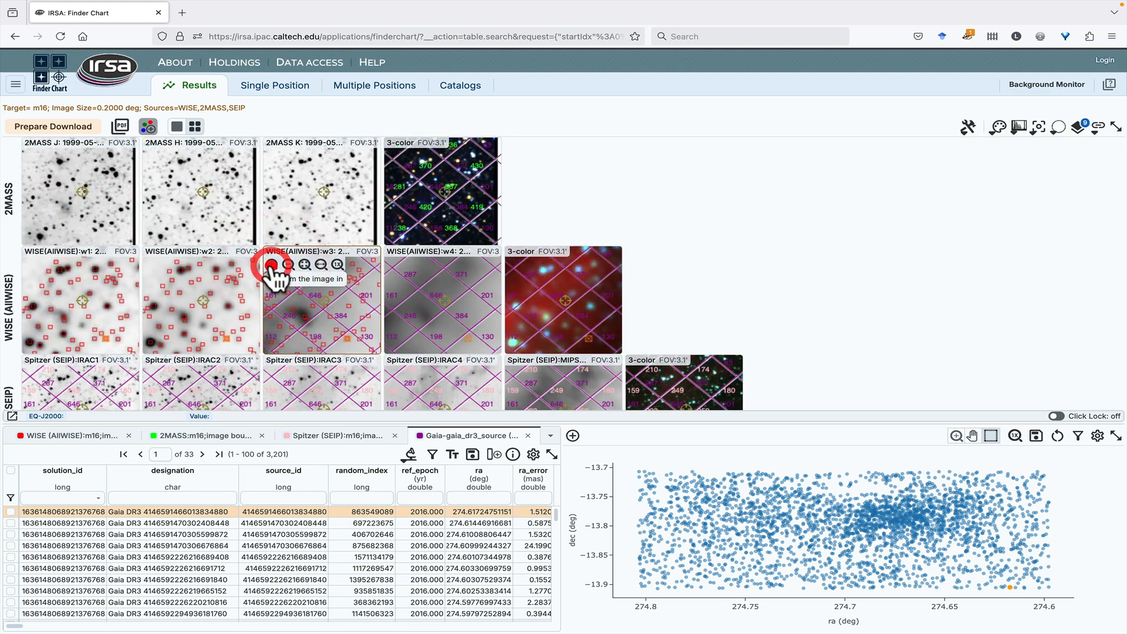
click(271, 264)
click(271, 265)
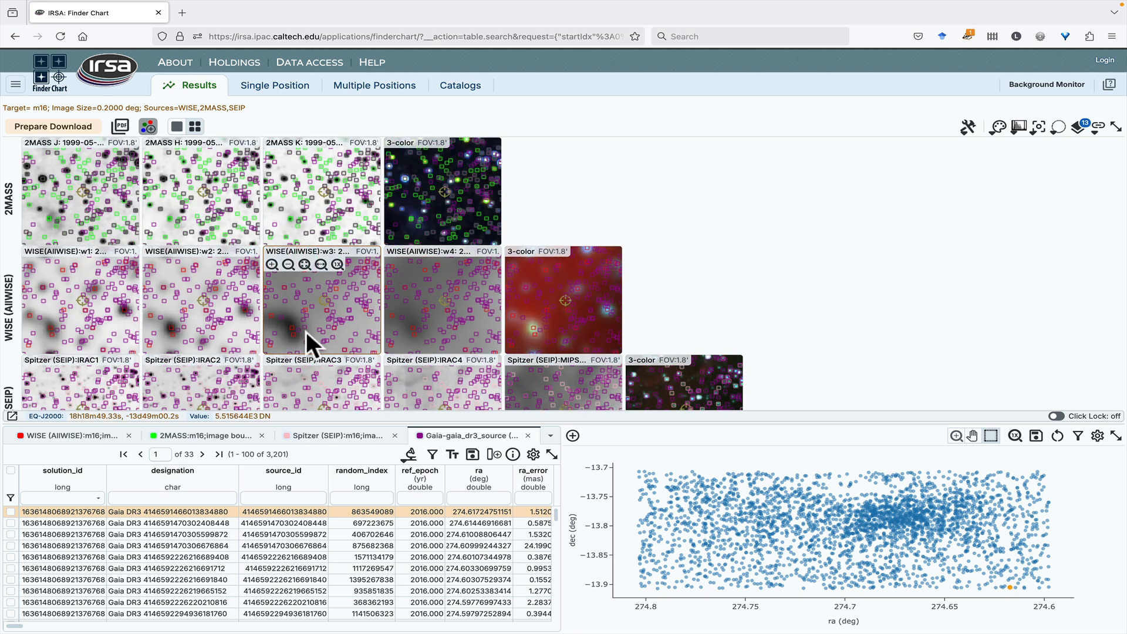
click(304, 265)
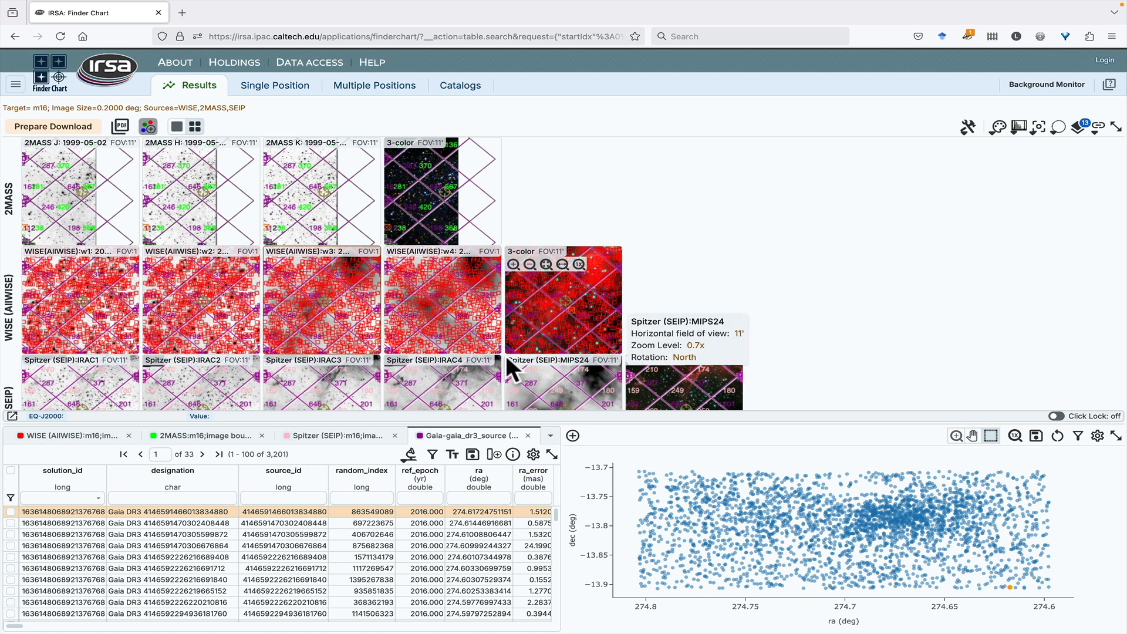
Add the IRSA VO TAP search and check which other archive searches are offered.
click(15, 85)
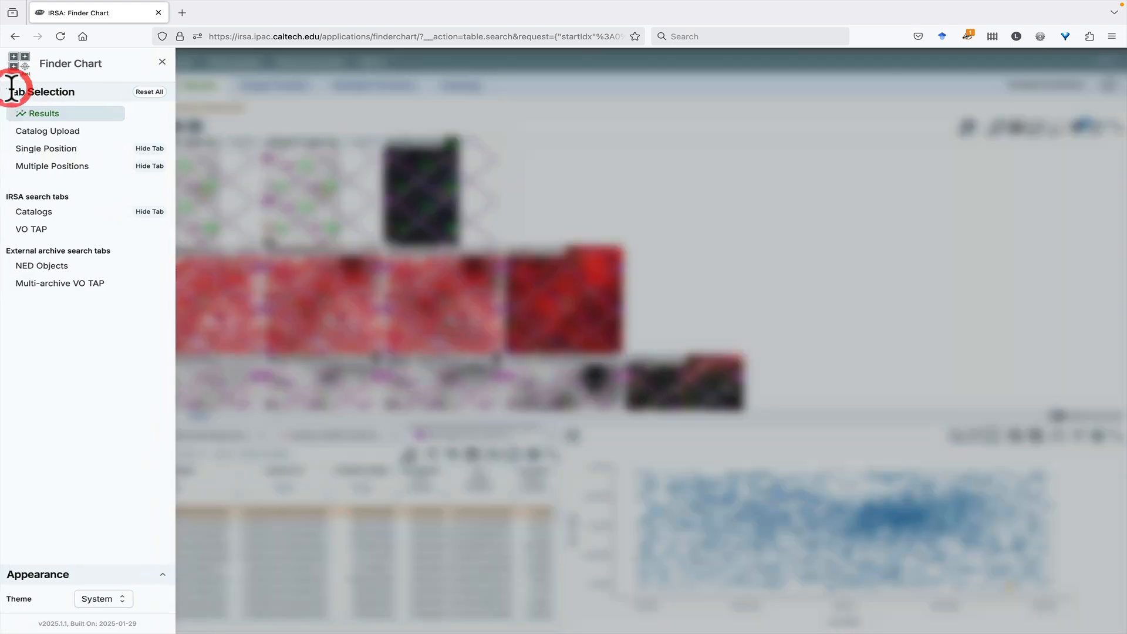
click(34, 228)
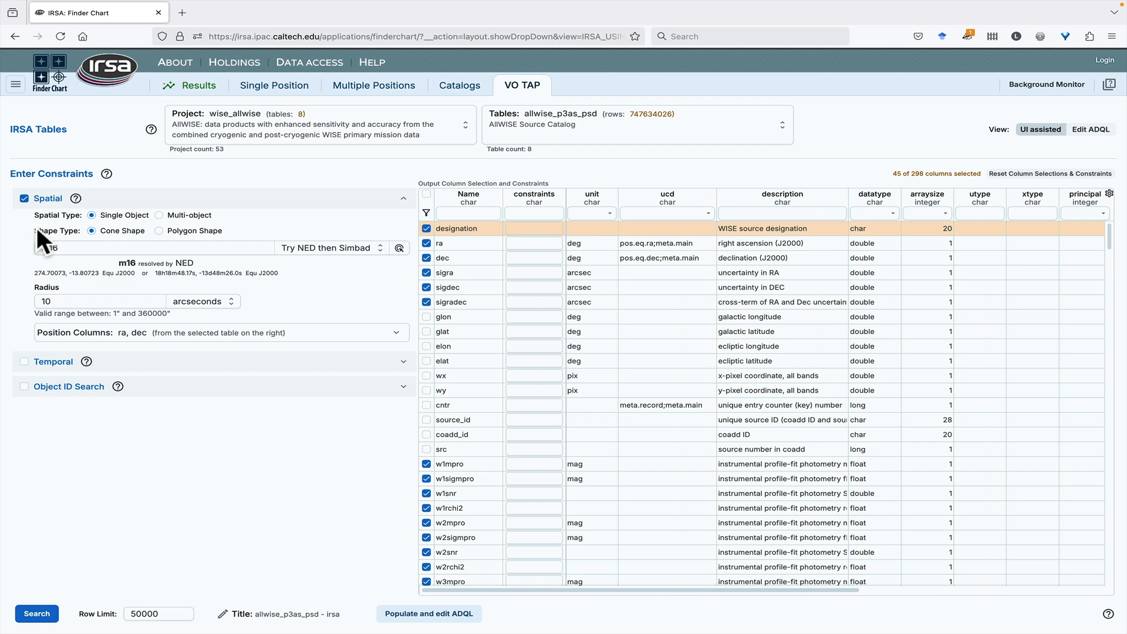
click(15, 84)
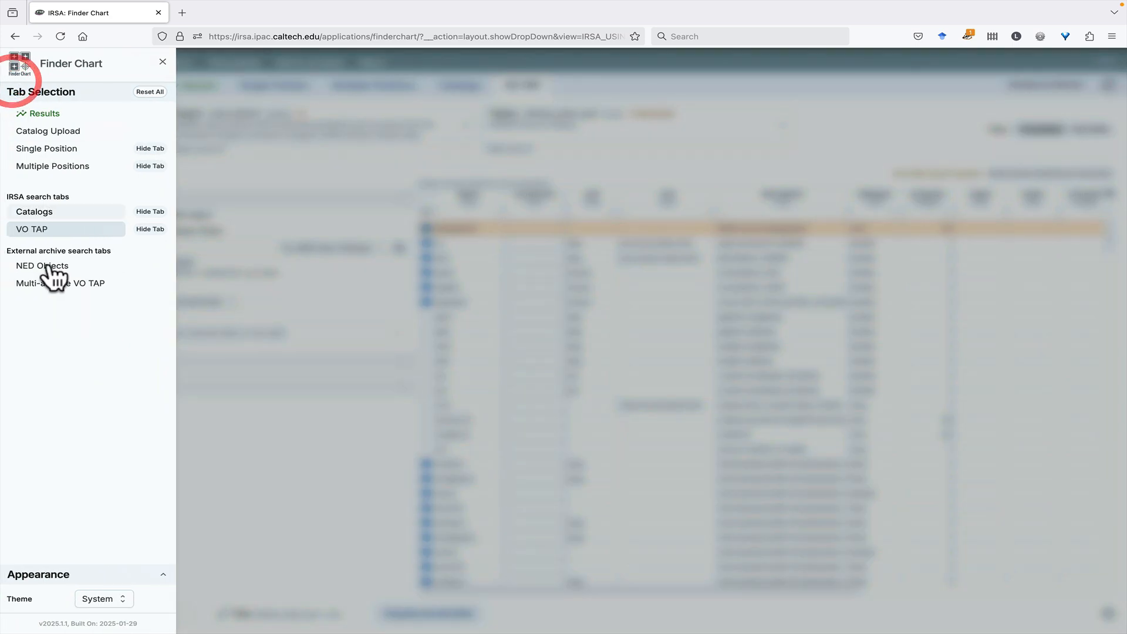
click(296, 179)
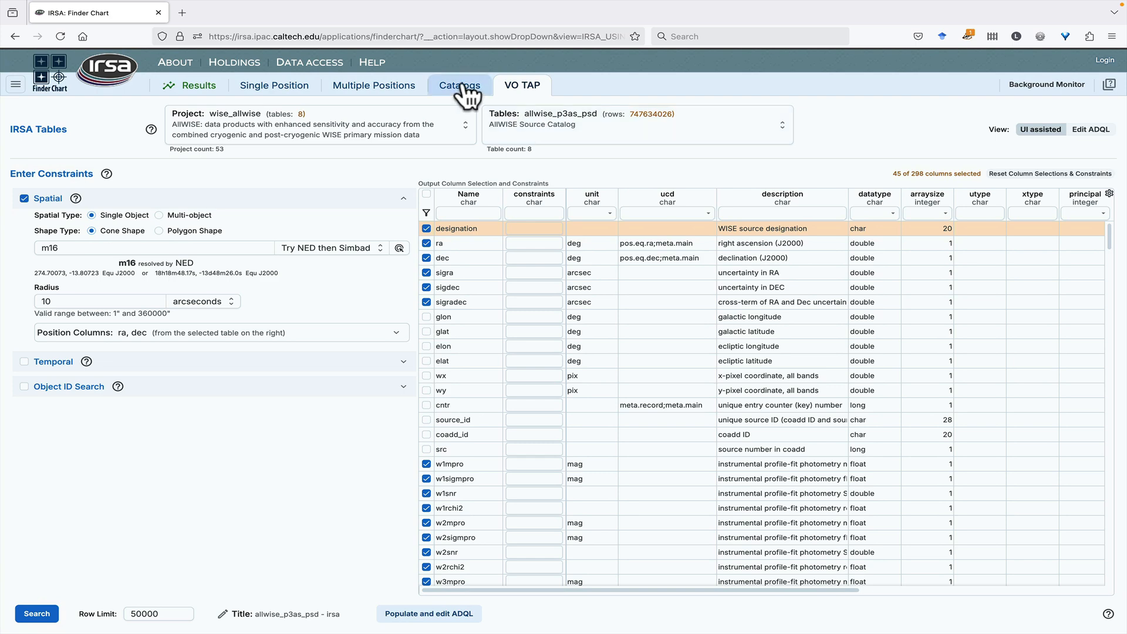
Compare the Catalogs search form with VO TAP, and populate an editable ADQL query from the AllWISE Source Catalog constraints.
click(462, 86)
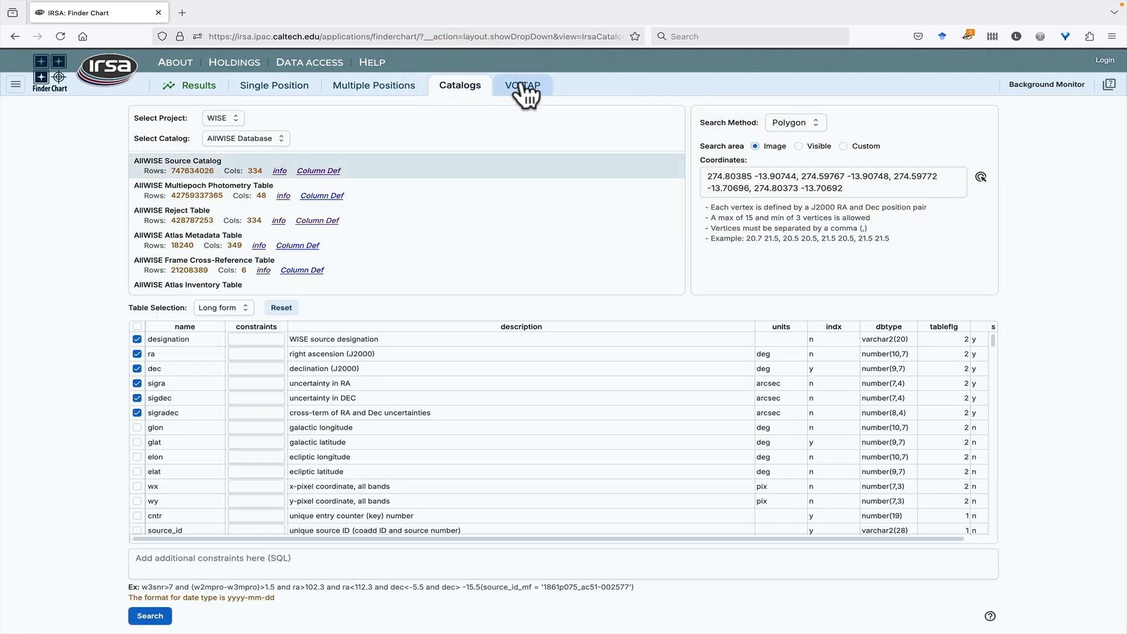
click(524, 88)
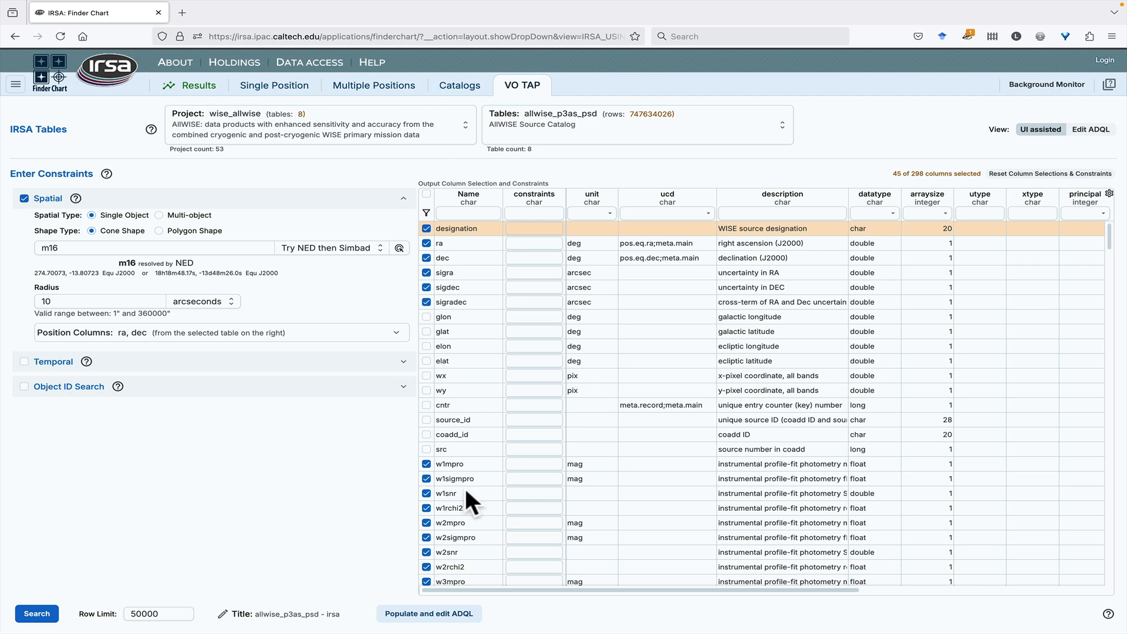
click(428, 614)
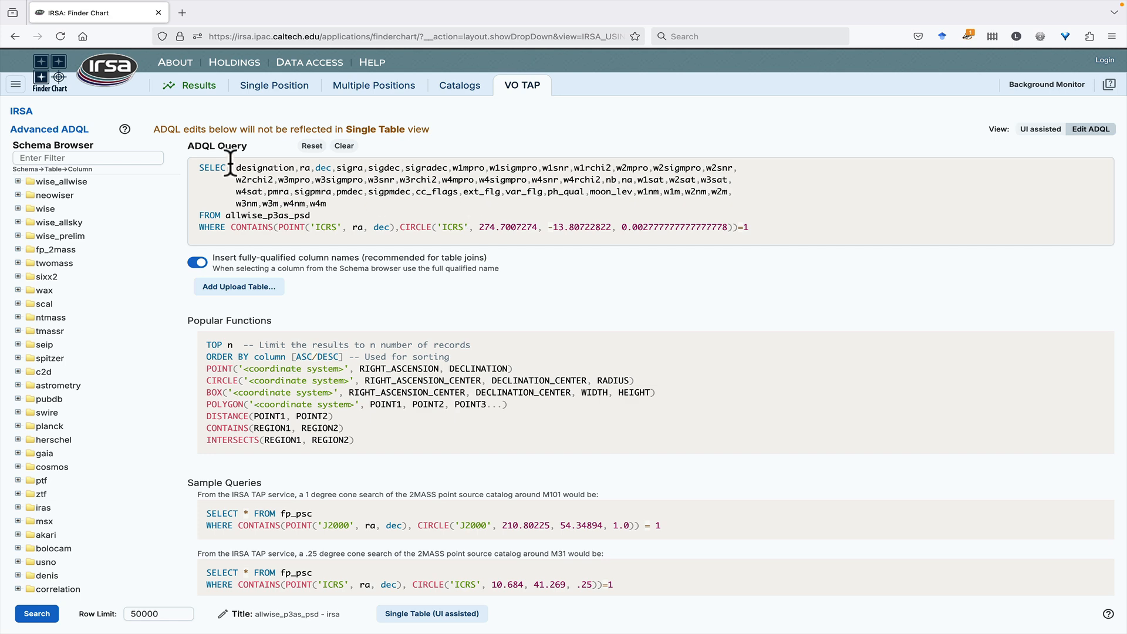
Add the NED Objects and Multi-archive VO TAP searches, and review the list of selectable TAP services.
click(16, 85)
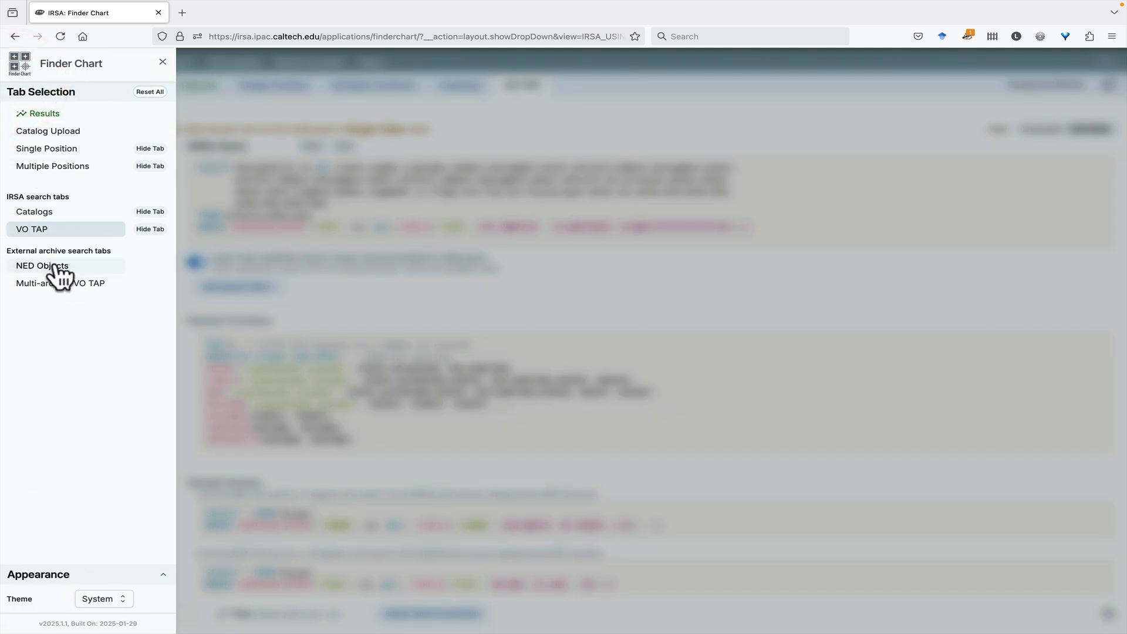
click(62, 265)
click(15, 85)
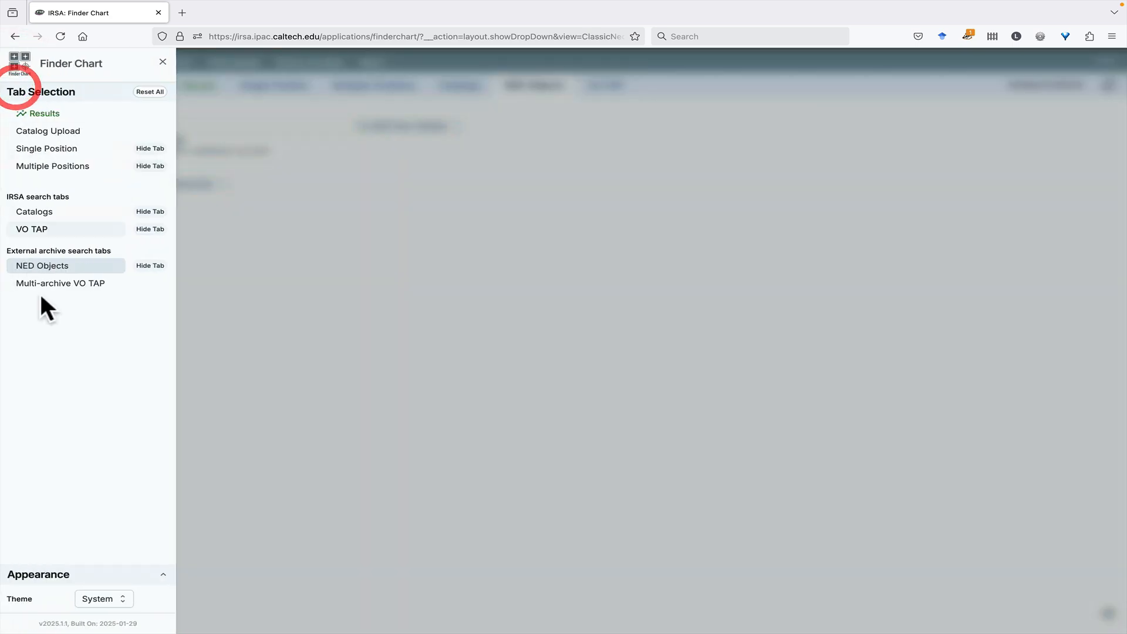
click(53, 283)
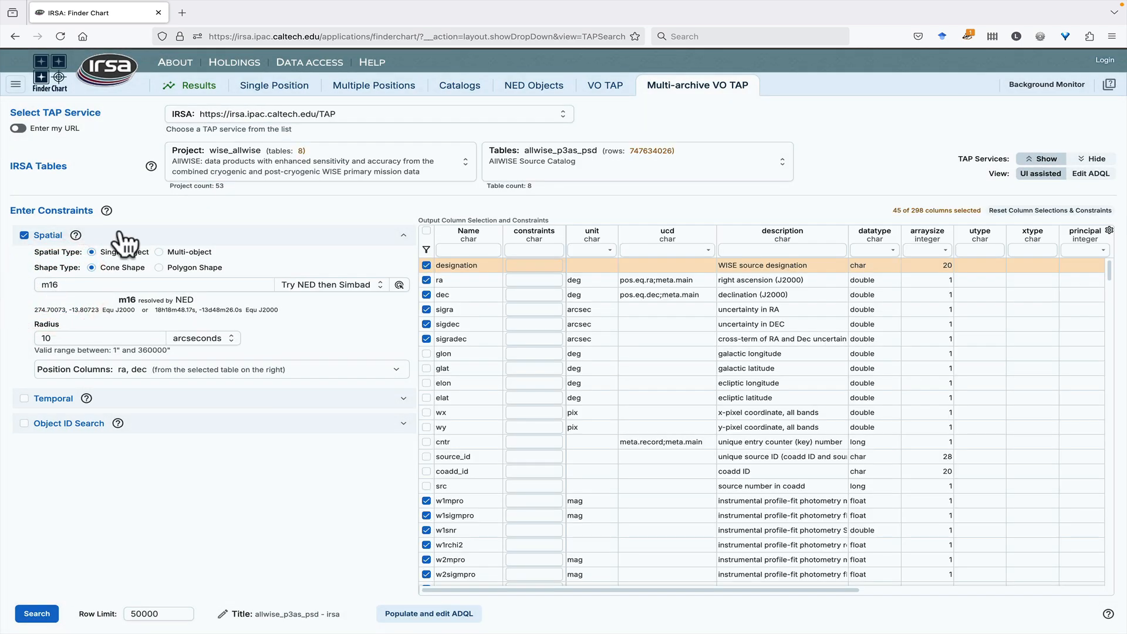
click(312, 114)
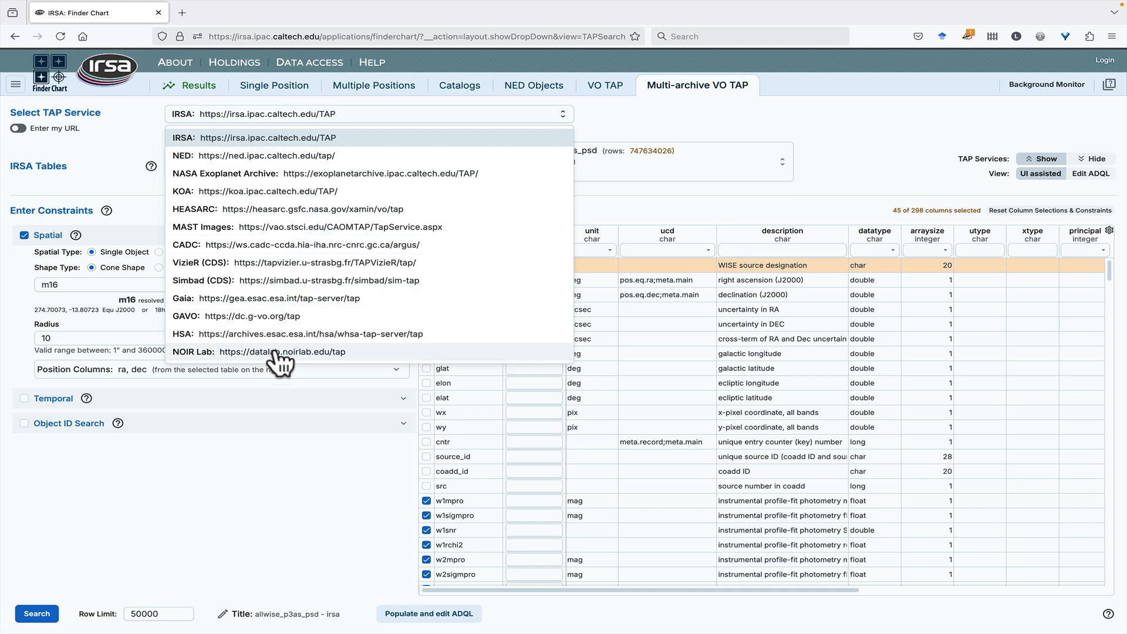
click(129, 128)
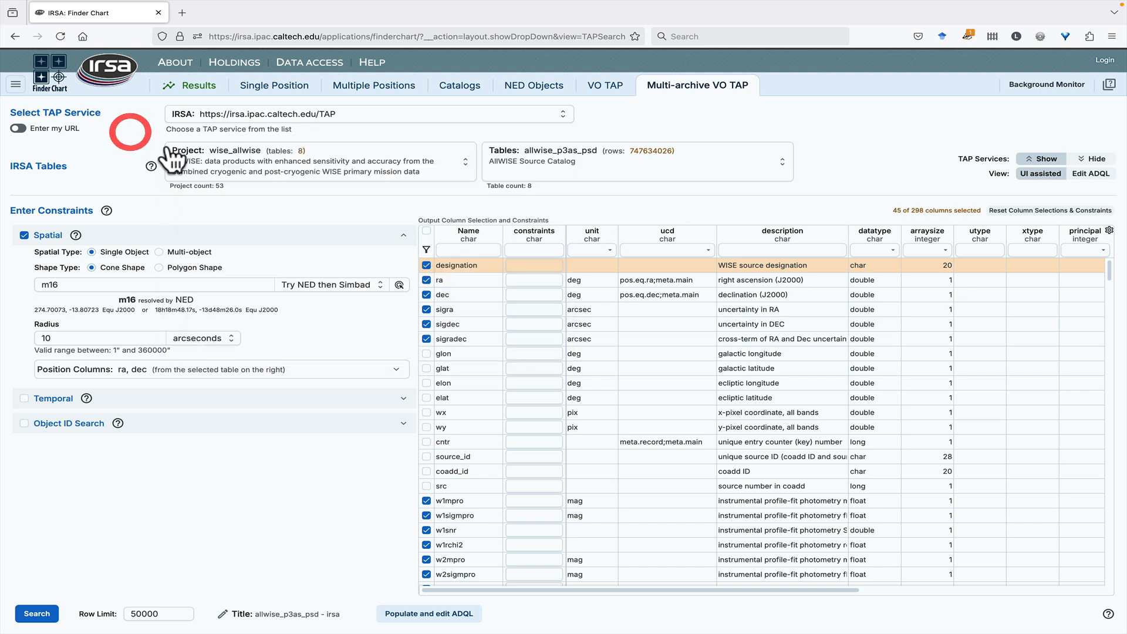
Add the Catalog Upload search from the results, and return there to open the Finder Chart online help.
click(176, 87)
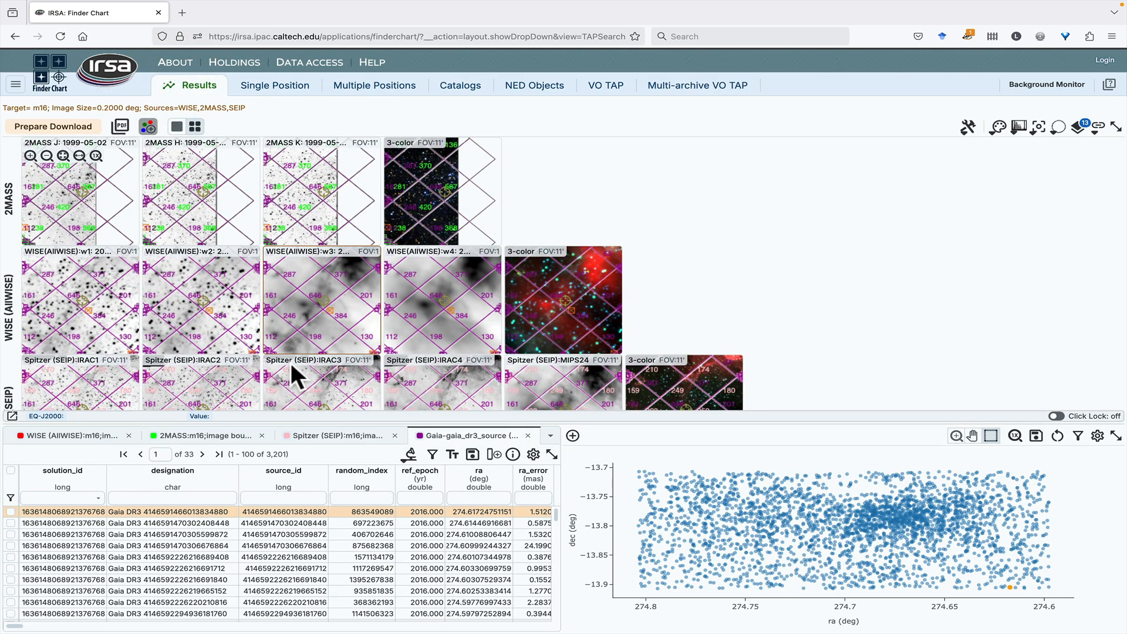
click(19, 79)
click(52, 134)
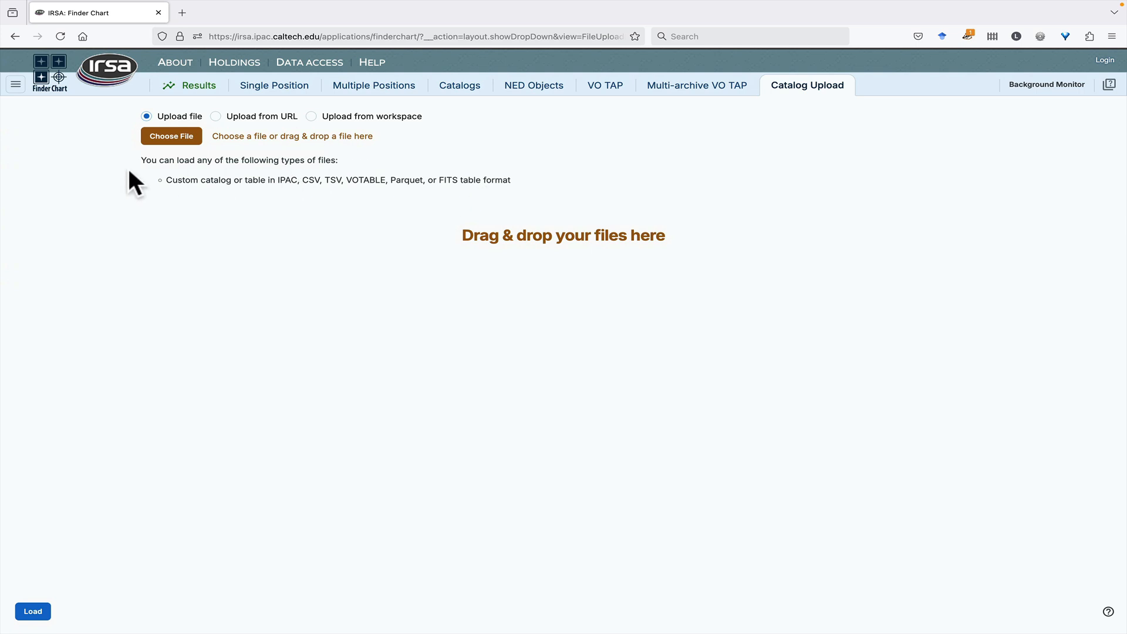
click(197, 87)
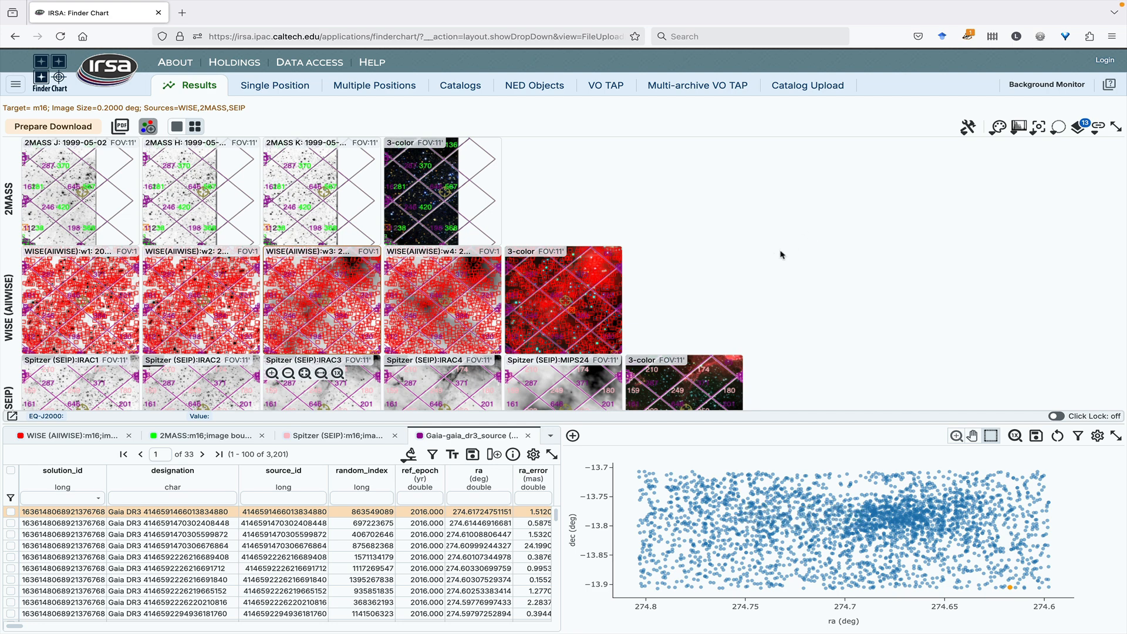
click(1105, 87)
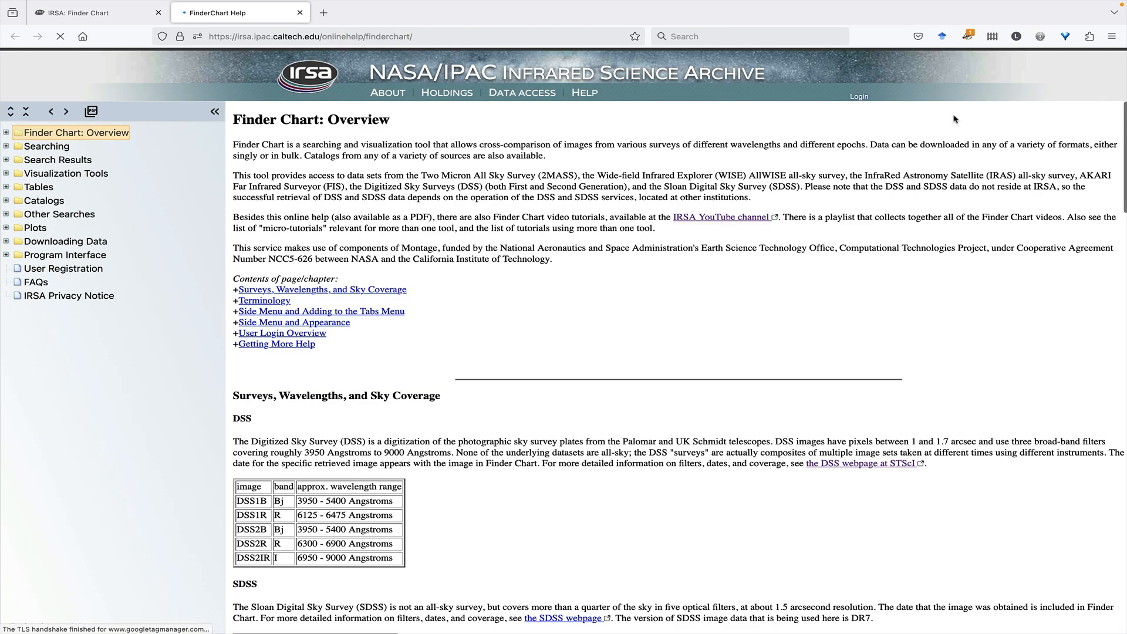